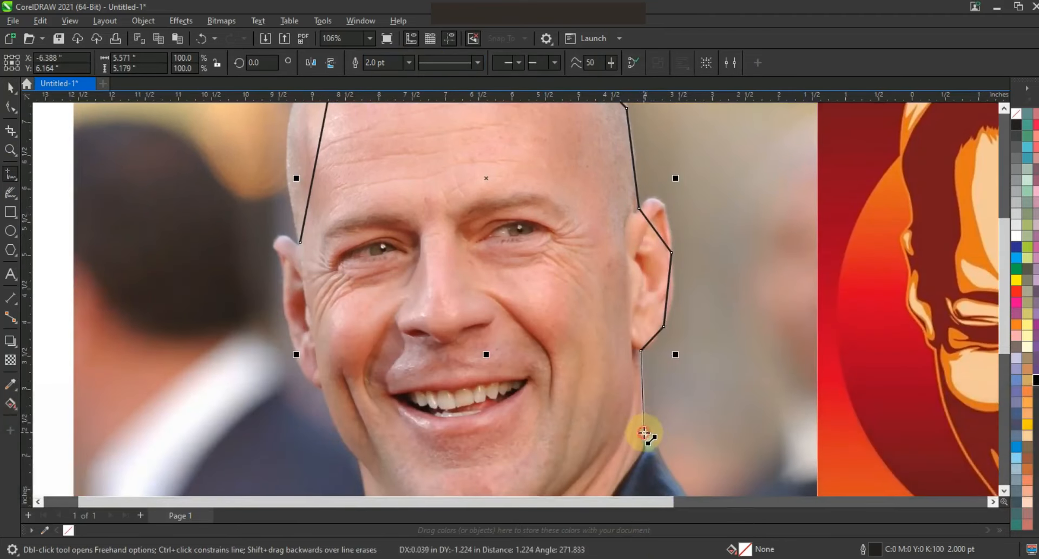
Finish the straight-segment outline of the head down the collar, across the neck and up past the left ear, closing it.
click(644, 433)
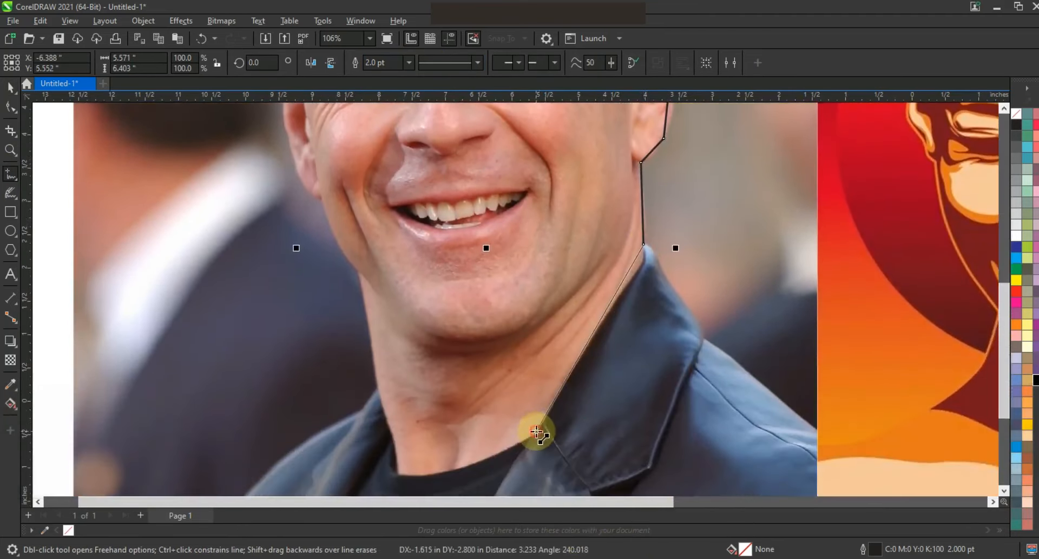
click(536, 431)
click(398, 471)
click(371, 341)
click(358, 270)
click(321, 197)
click(289, 134)
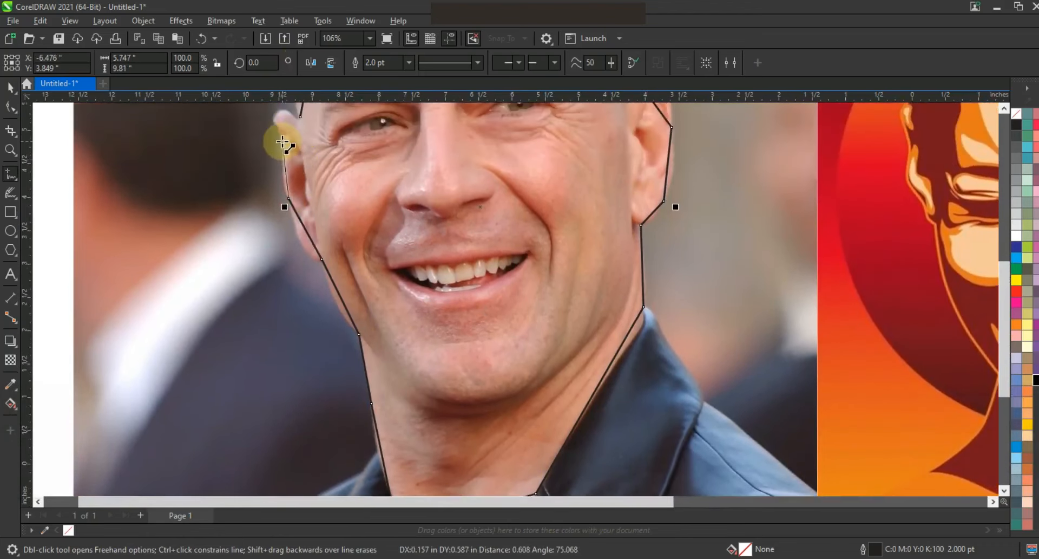
click(300, 119)
Convert all segments of the head outline to curves.
key(F10)
key(F3)
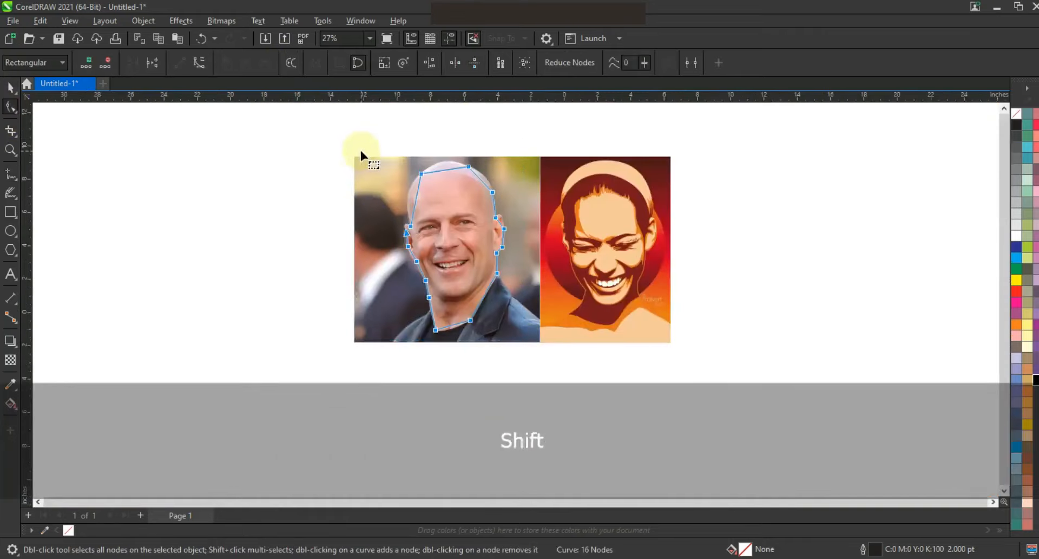
key(shift+F2)
click(198, 62)
Bend the outline's segments to follow the sides of the skull and both ears in the photo.
click(10, 152)
drag(388, 328, 638, 121)
click(11, 105)
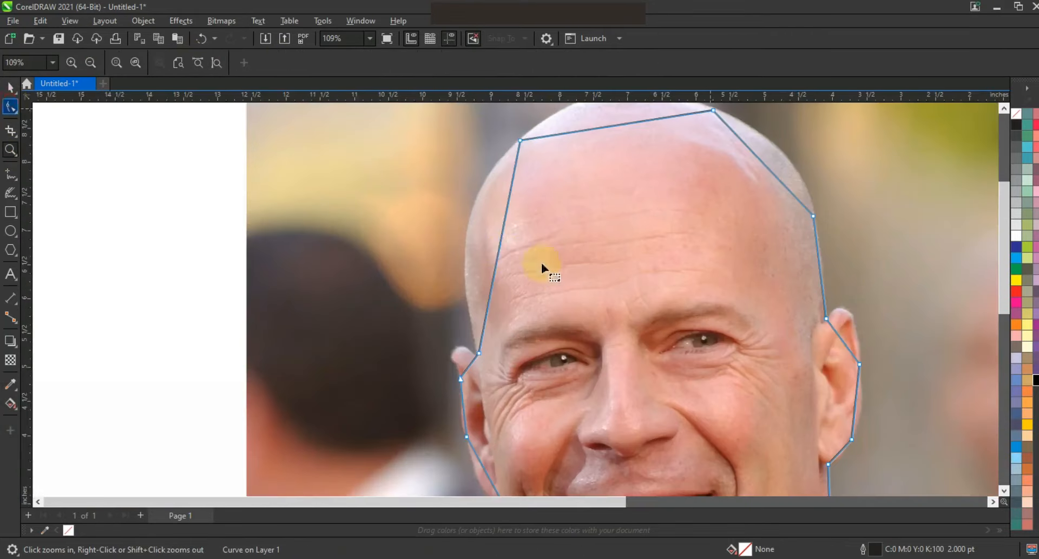
drag(498, 248, 470, 233)
drag(764, 163, 786, 158)
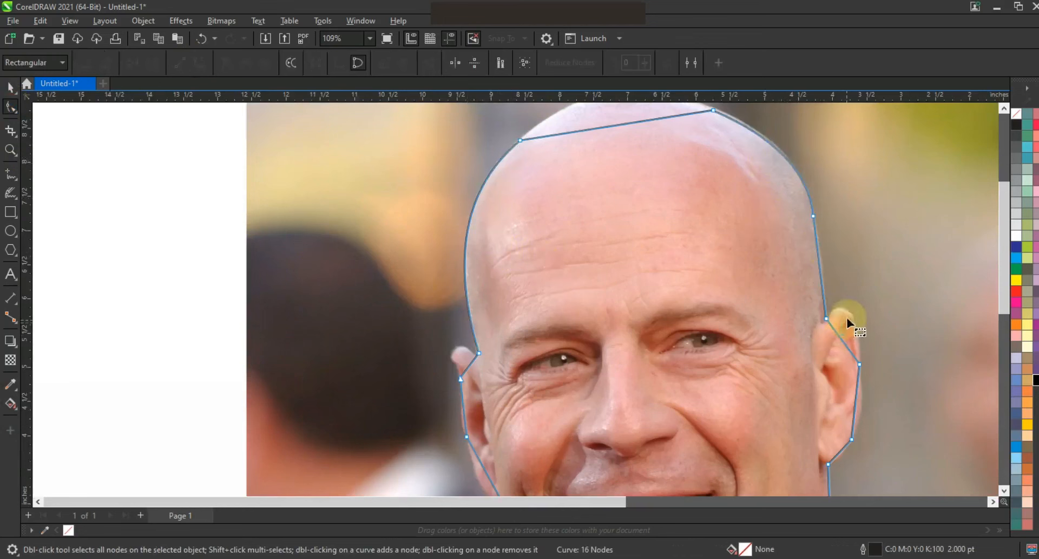
drag(848, 321, 848, 315)
drag(841, 453, 788, 443)
drag(463, 421, 443, 349)
key(F3)
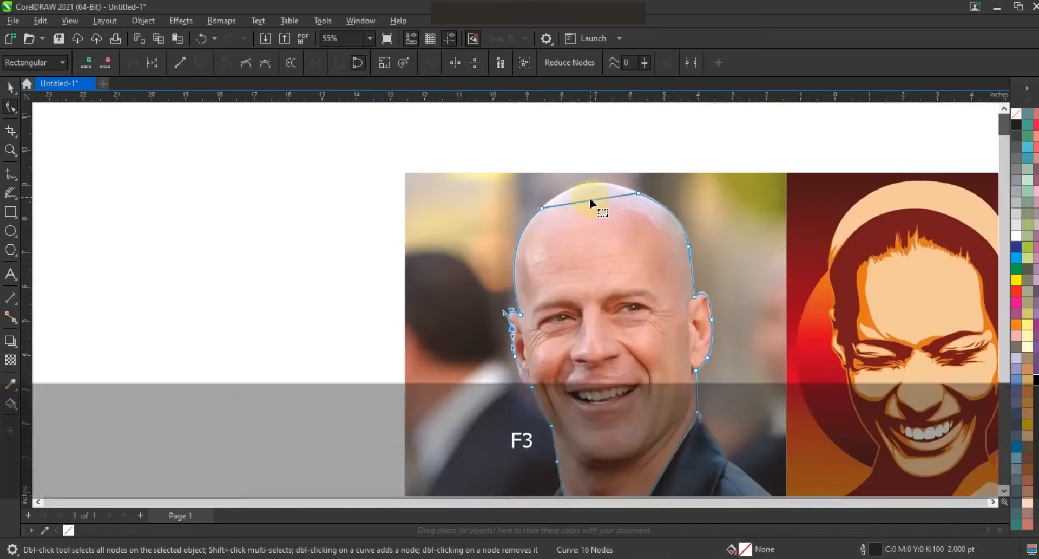
Bend the outline's lower segments to follow the jaw, both sides of the neck and the shirt neckline.
click(10, 149)
key(F3)
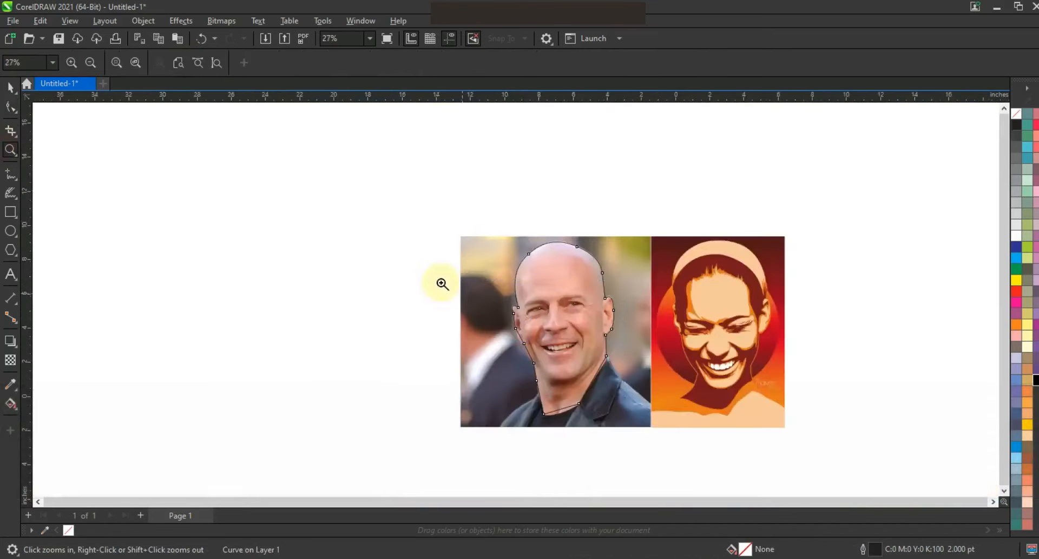
drag(442, 282, 703, 421)
click(11, 107)
click(398, 306)
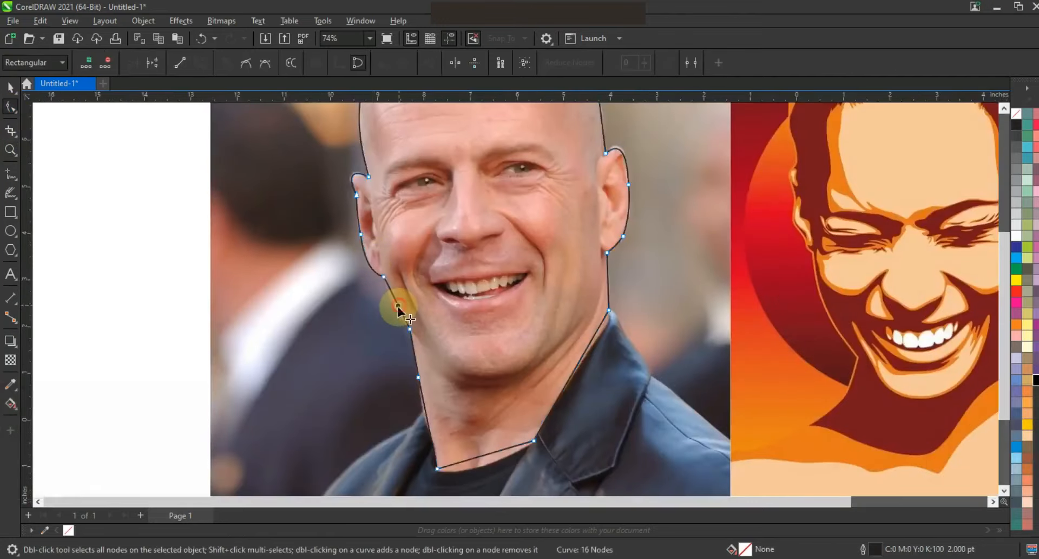
click(424, 407)
click(481, 459)
click(570, 385)
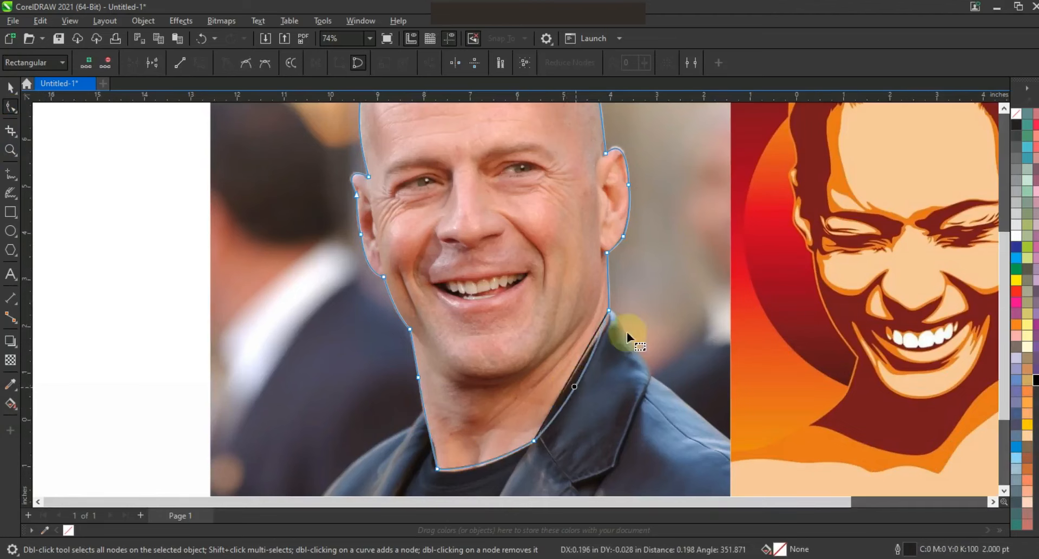
Delete the outline node at the jacket collar's lower end and deselect the finished head outline.
click(534, 440)
key(Delete)
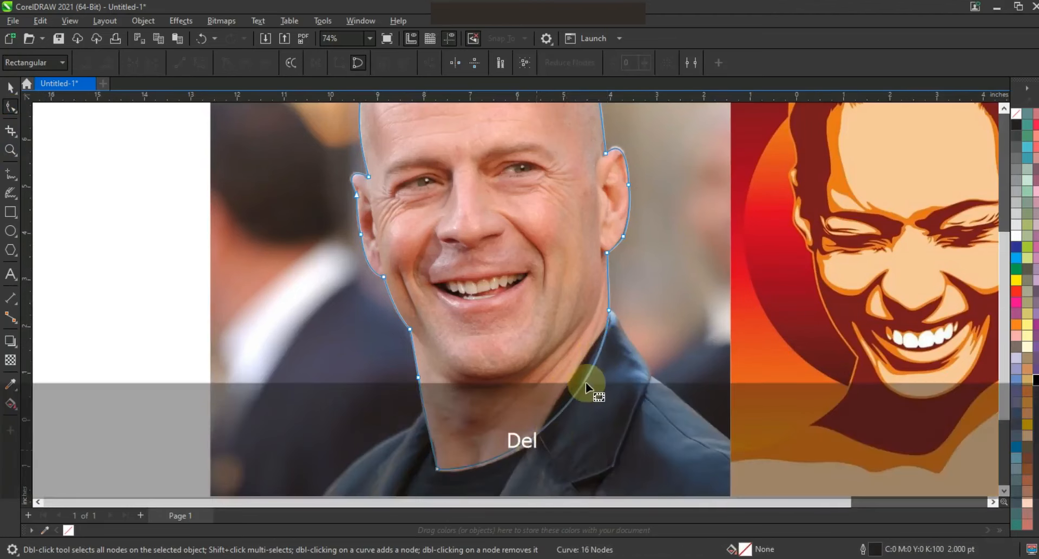
click(10, 150)
right_click(518, 233)
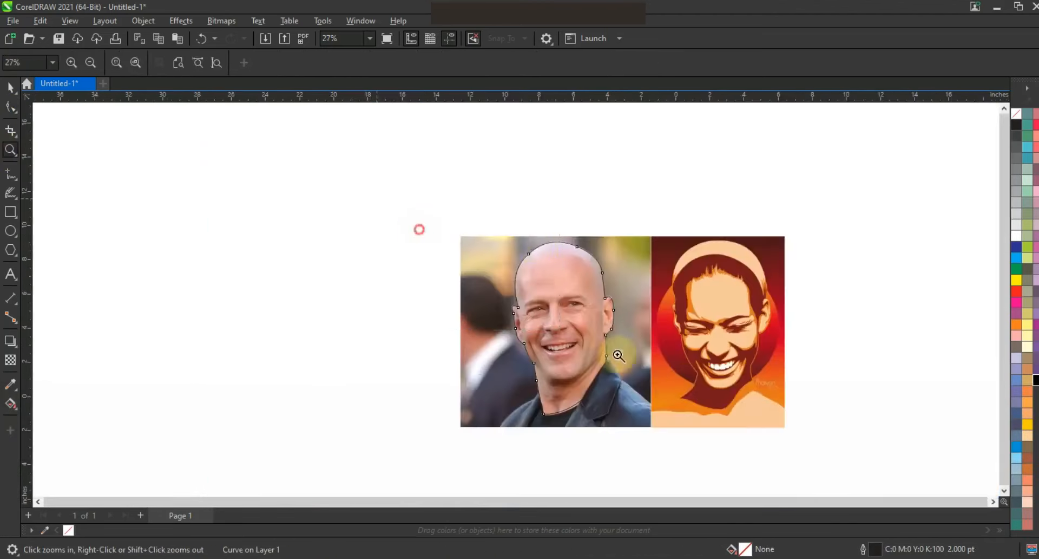
drag(791, 422, 791, 422)
click(11, 88)
click(142, 218)
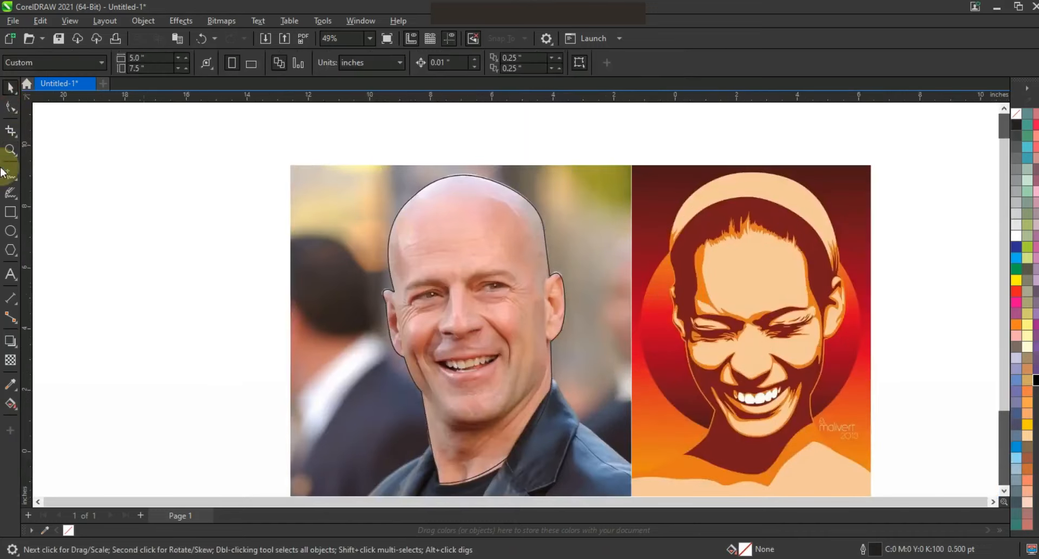
Trace a closed straight-segment shadow shape around the left eye, covering the eyebrow, nose side and lower lid.
click(10, 150)
drag(330, 236, 779, 396)
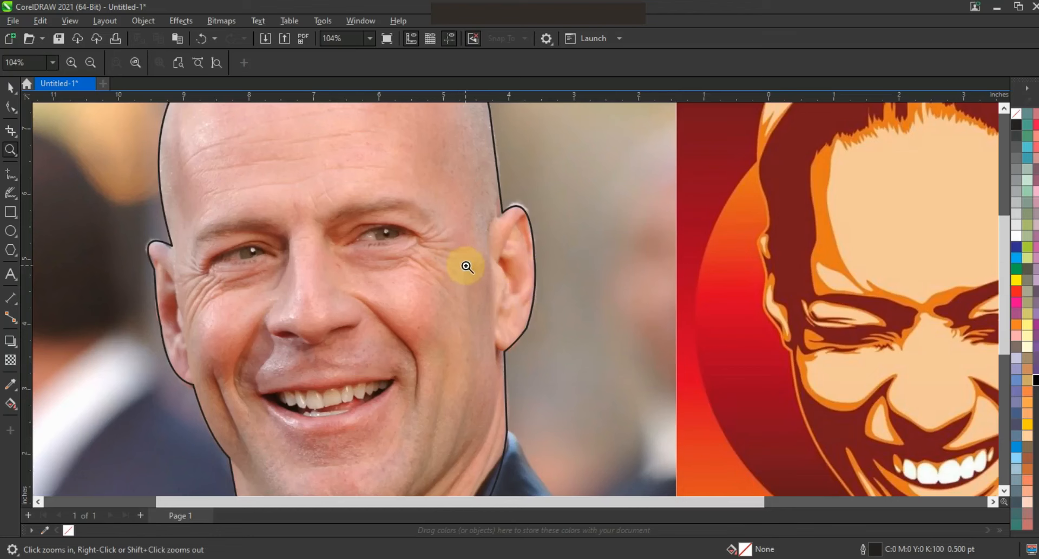
drag(138, 167, 575, 348)
click(10, 174)
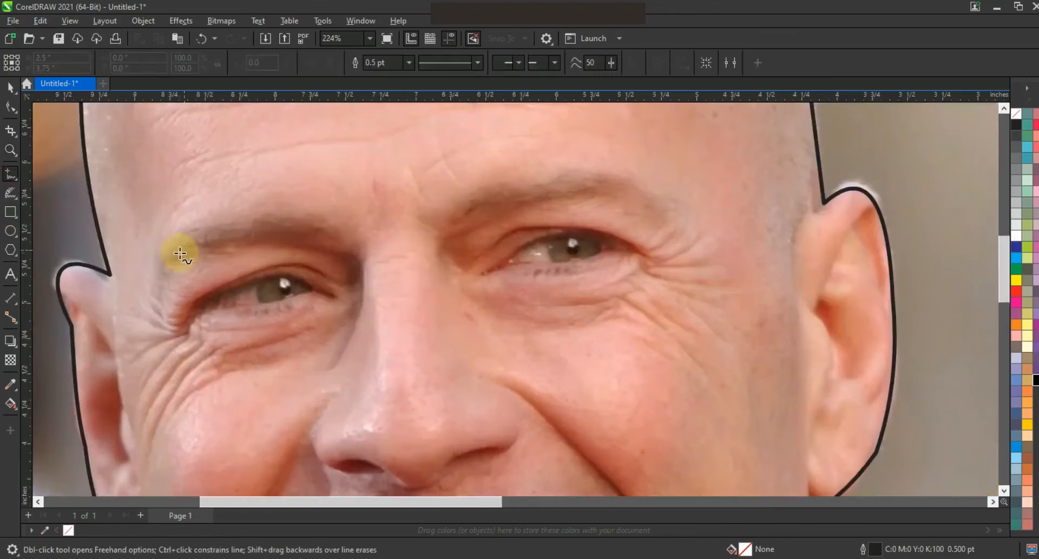
click(152, 259)
double_click(351, 246)
double_click(352, 232)
double_click(330, 370)
double_click(355, 316)
double_click(216, 367)
double_click(215, 355)
double_click(333, 297)
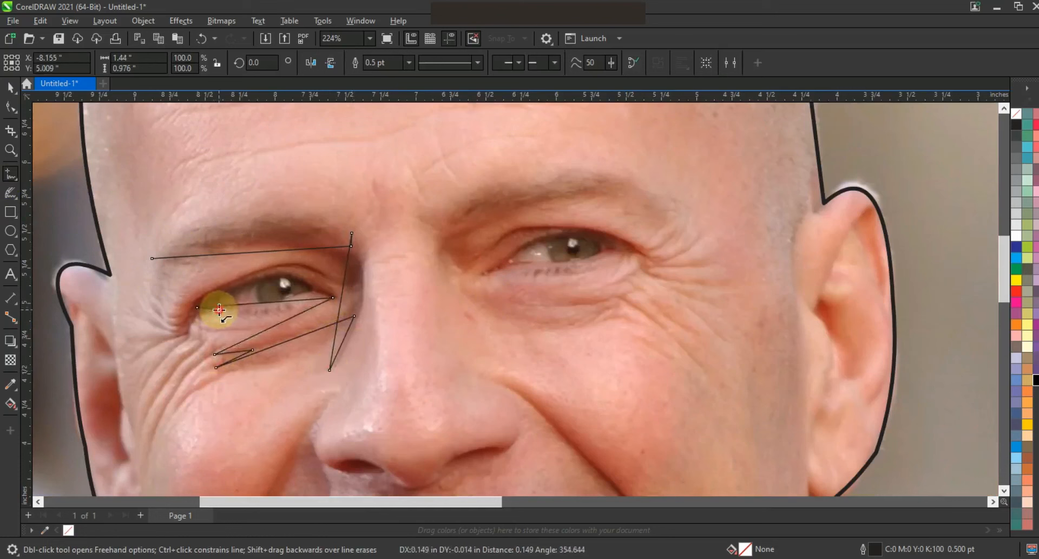
double_click(171, 337)
double_click(326, 274)
double_click(329, 259)
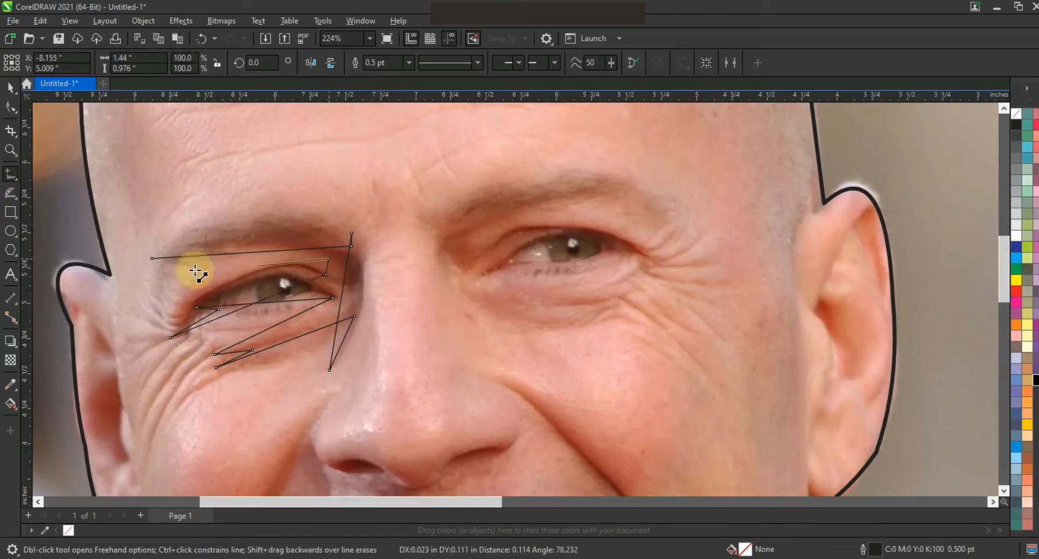
click(152, 260)
Convert the left eye shape's segments to curves and bend them along the upper eyebrow edge and nose side.
click(11, 107)
drag(126, 206, 406, 394)
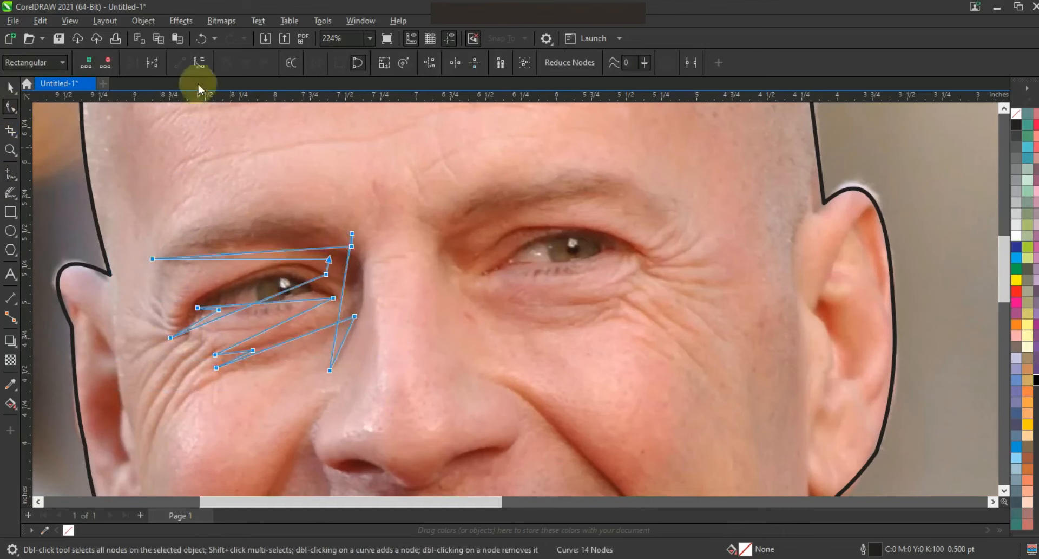
drag(276, 251, 208, 221)
drag(295, 200, 298, 198)
click(345, 279)
drag(369, 280, 372, 276)
drag(355, 317, 372, 324)
key(ctrl+z)
drag(308, 388, 349, 355)
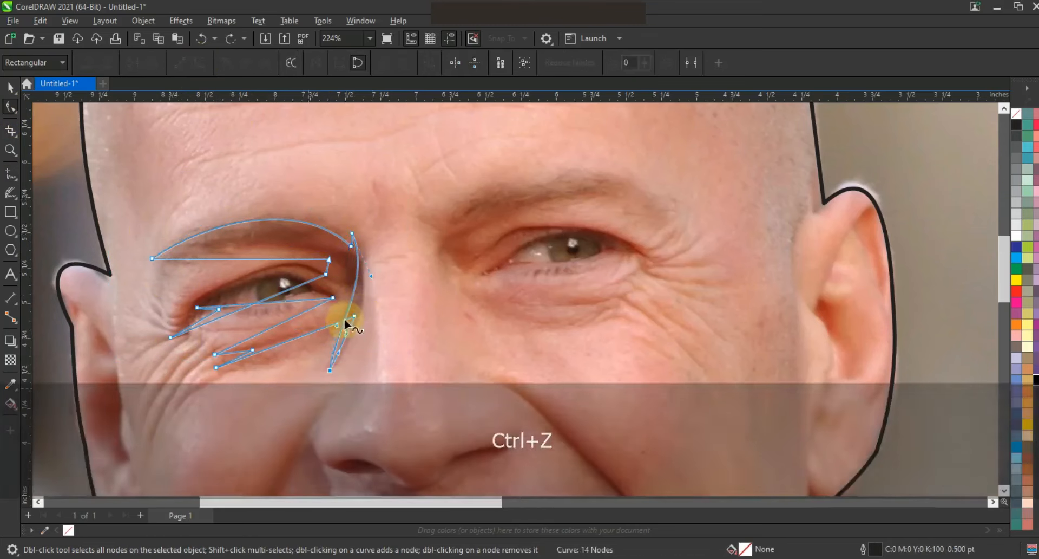
Bend the left eye shape's remaining segments around the lower lid, upper eyelid and underside of the eyebrow.
click(300, 347)
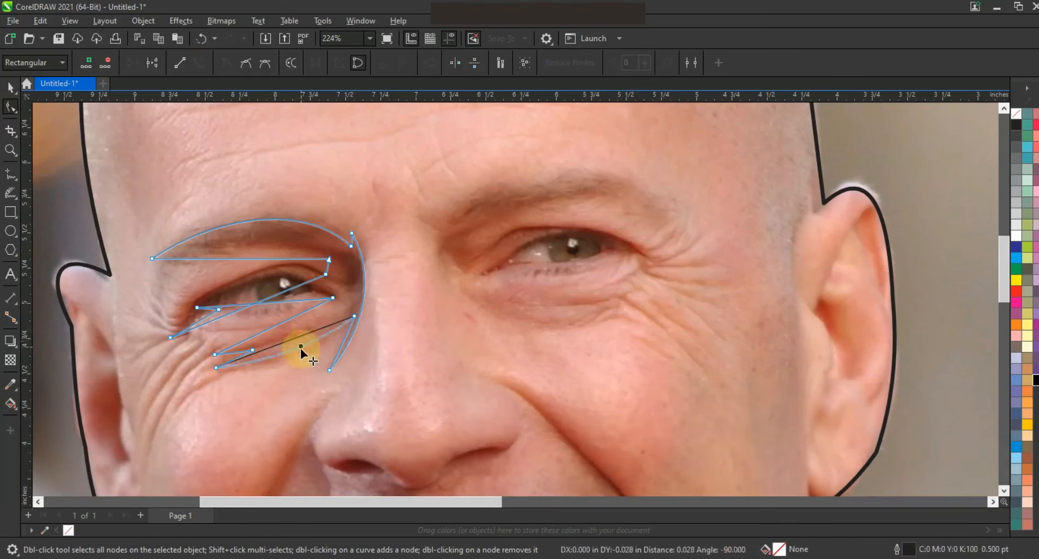
drag(264, 346, 272, 246)
click(329, 267)
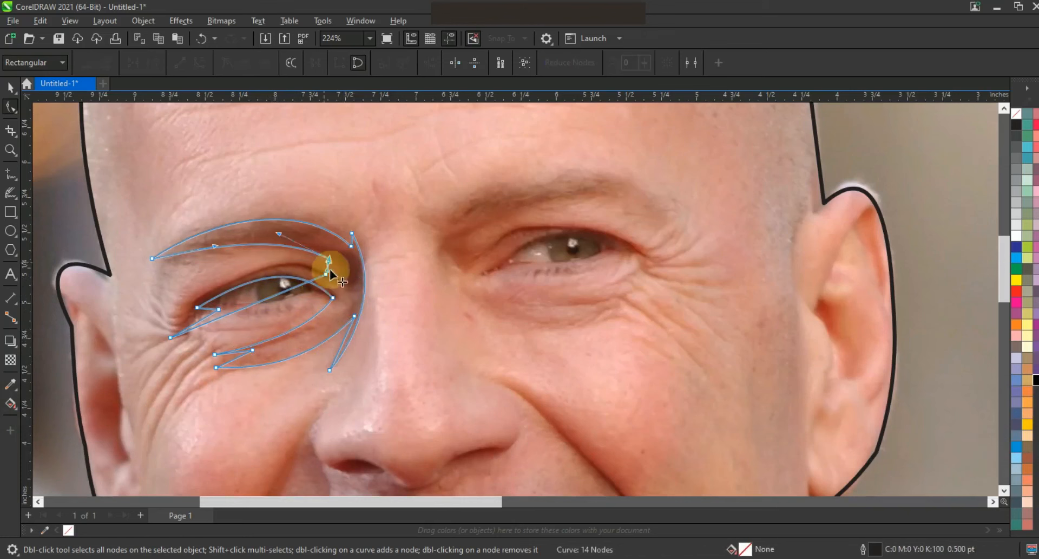
drag(327, 273, 281, 243)
click(325, 274)
drag(189, 288, 185, 284)
key(space)
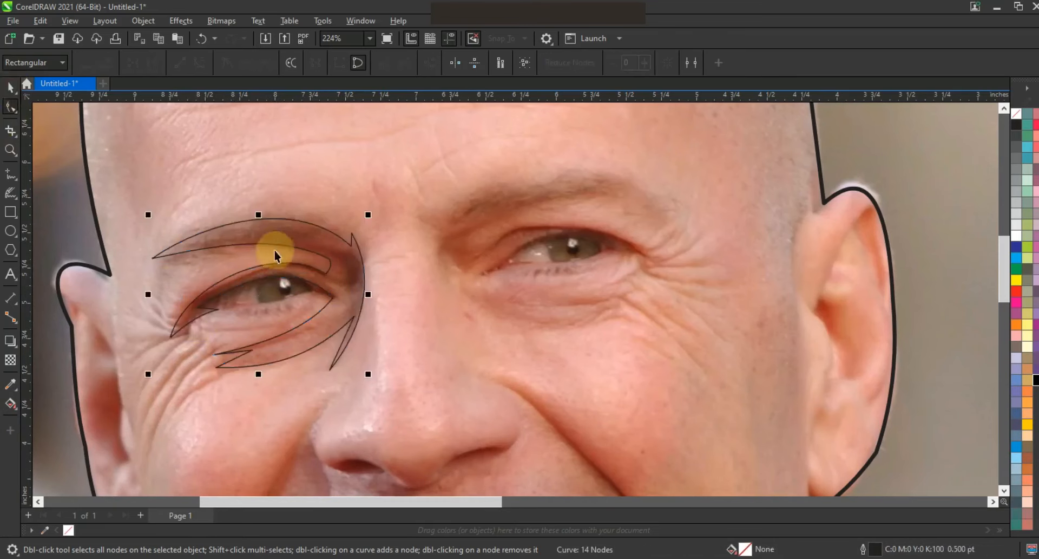
Sample the dark red from the reference portrait, fill the left eye shape with it, and deselect the shape.
key(F3)
click(860, 303)
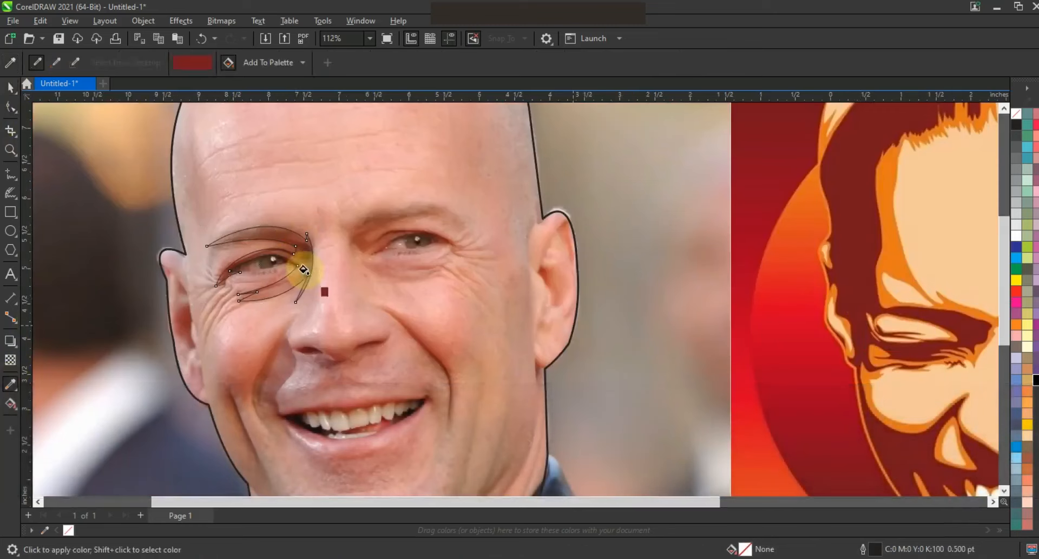
click(297, 263)
key(F3)
key(Escape)
Trace a closed straight-segment shadow shape around the right eye, including the eyebrow, lids and inner corner.
click(11, 150)
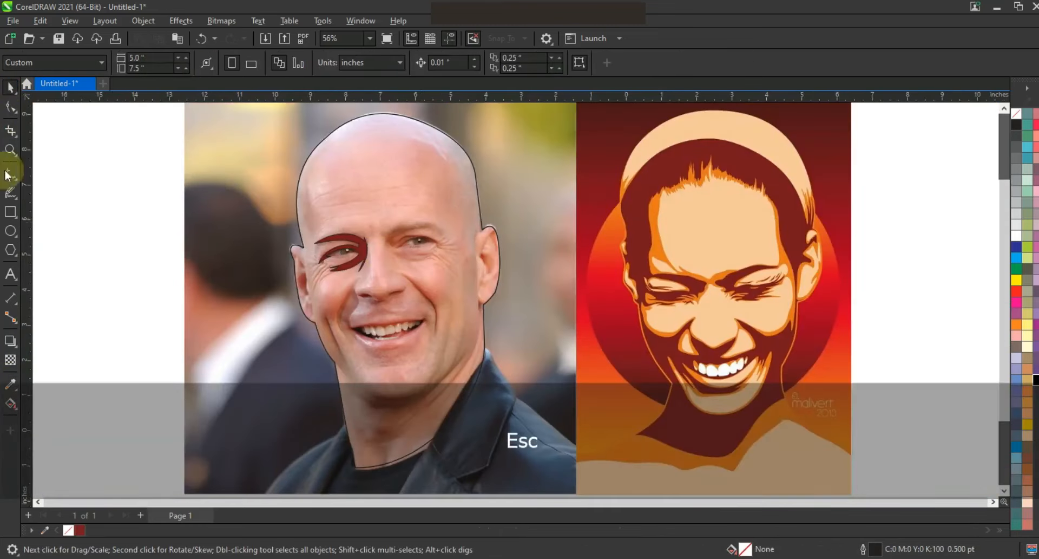
drag(343, 187, 533, 291)
click(10, 173)
click(519, 286)
click(336, 297)
click(507, 304)
click(348, 323)
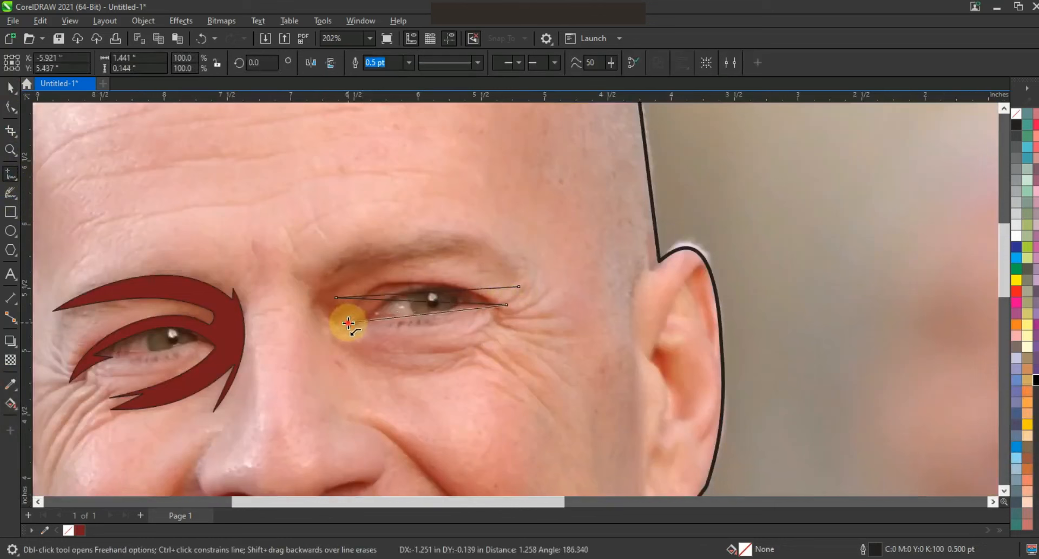
click(475, 352)
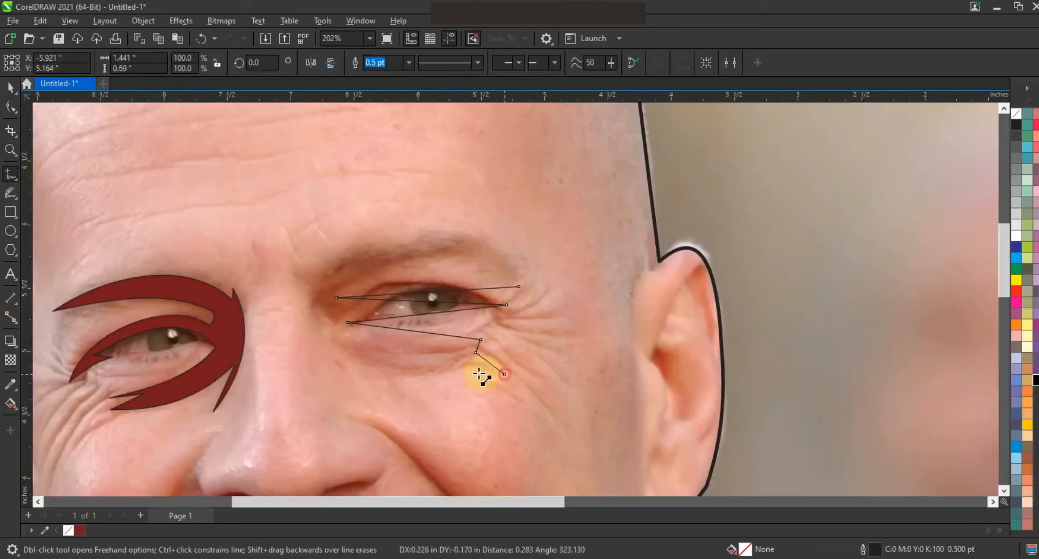
click(395, 384)
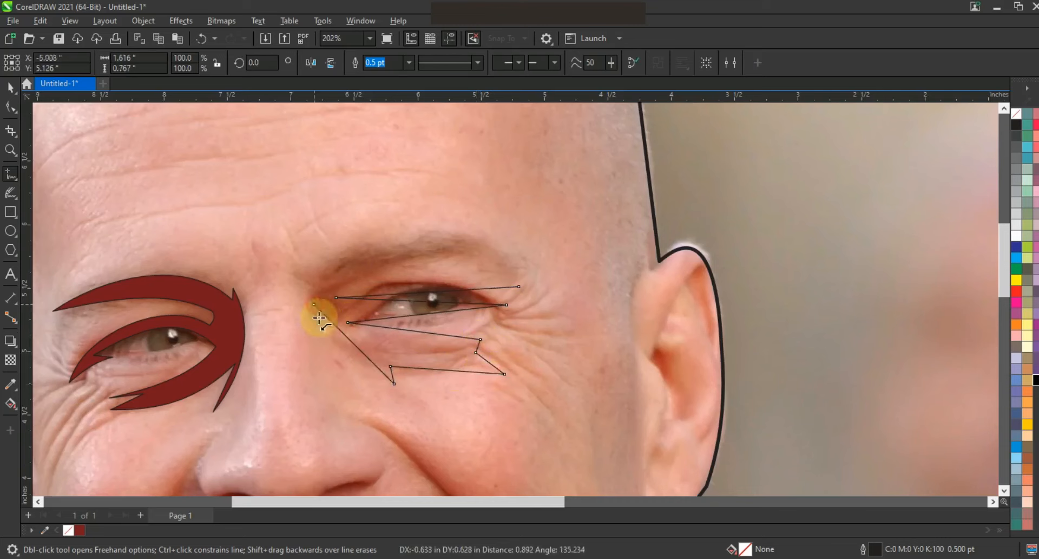
click(331, 350)
click(294, 265)
click(519, 286)
Convert the right eye shape's segments to curves and bend them along the eyebrow and upper eyelid.
key(F10)
click(199, 64)
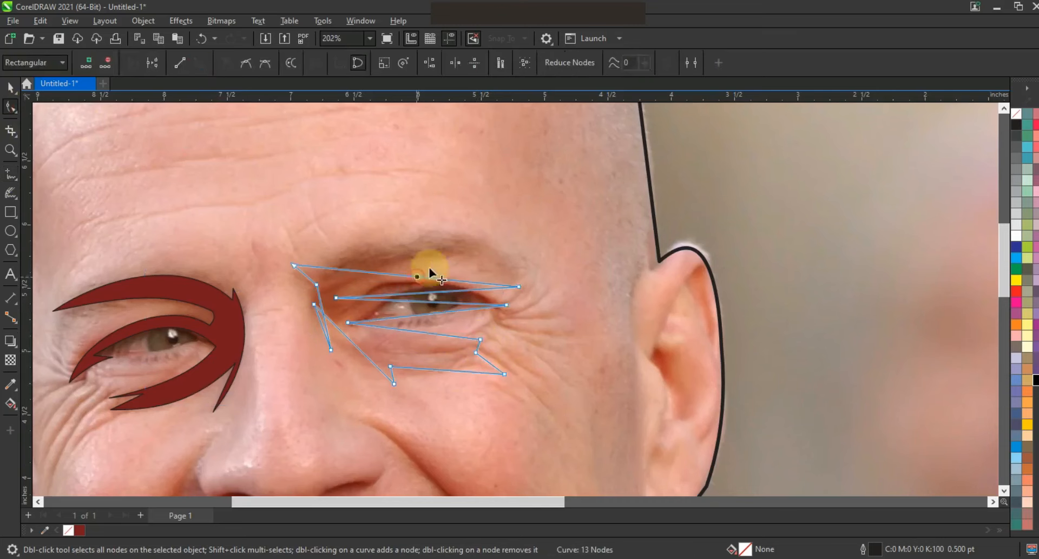
drag(430, 273, 462, 238)
mouse_move(454, 300)
mouse_down()
mouse_move(463, 276)
mouse_move(378, 262)
mouse_move(460, 262)
mouse_move(471, 241)
mouse_move(430, 300)
mouse_move(433, 279)
mouse_move(424, 290)
mouse_up()
click(432, 302)
click(432, 306)
click(412, 329)
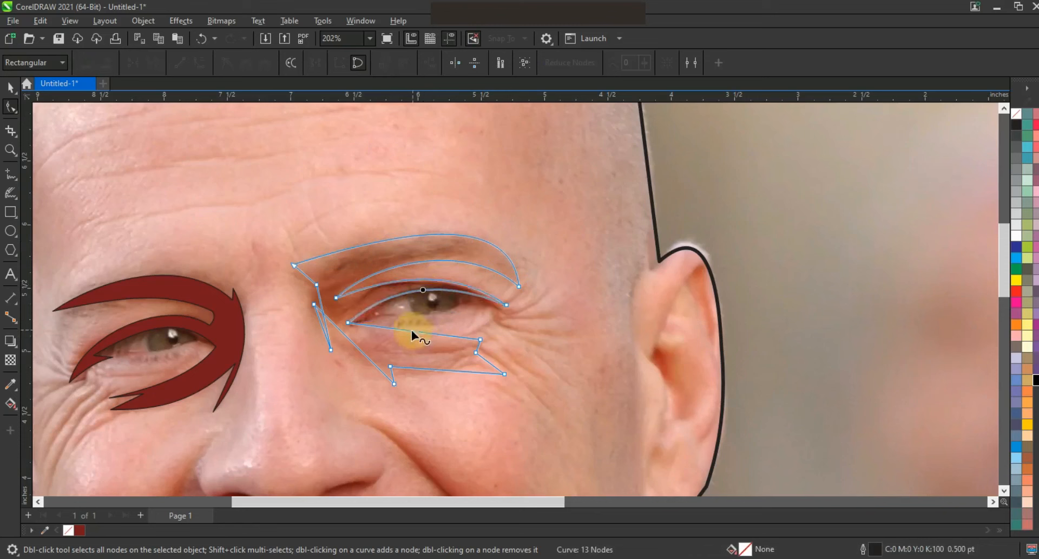
Bend the right eye shape's segments along the lower lid, under-eye shadow and inner corner by the nose.
drag(412, 332, 442, 377)
click(442, 372)
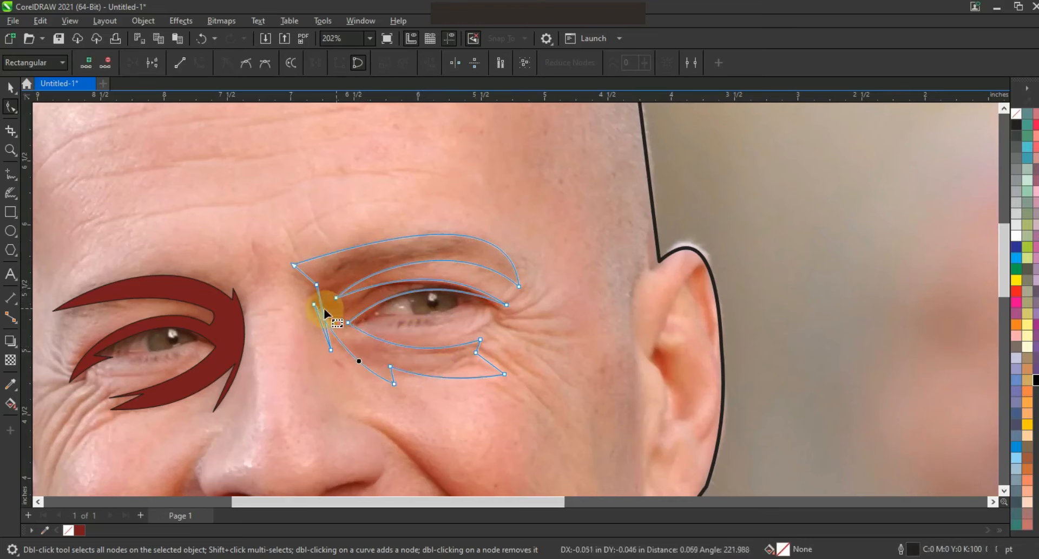
drag(324, 313, 310, 312)
click(311, 280)
Fill the right eye shape with the same dark red from the document colours and deselect it.
click(9, 90)
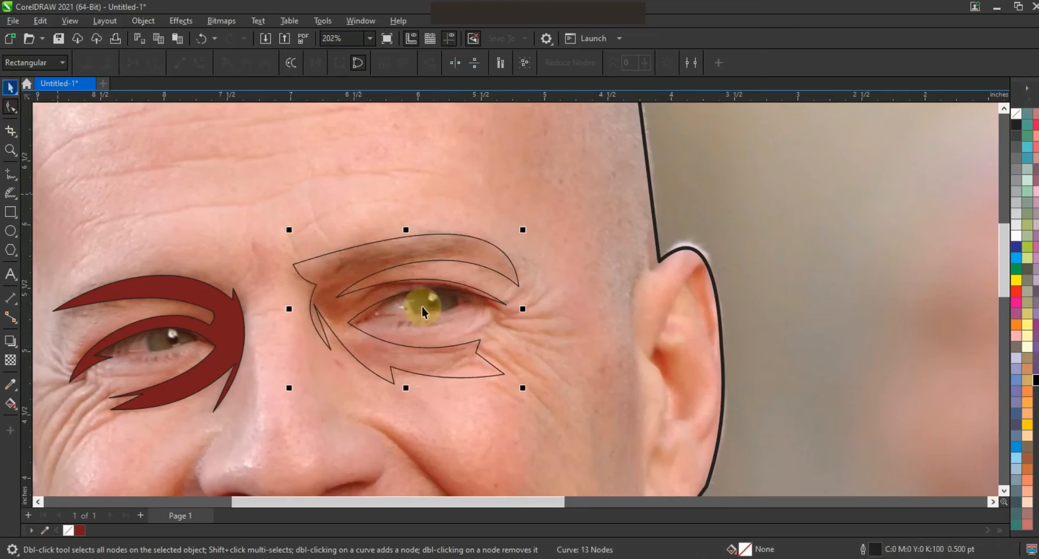
click(81, 530)
scroll(442, 201, down, 2)
key(Escape)
scroll(489, 191, down, 1)
Draw tapered 0.03-inch Artistic Media strokes for the wrinkles around the left eye's outer corner and lower lid.
click(11, 151)
drag(378, 165, 532, 283)
drag(288, 191, 678, 361)
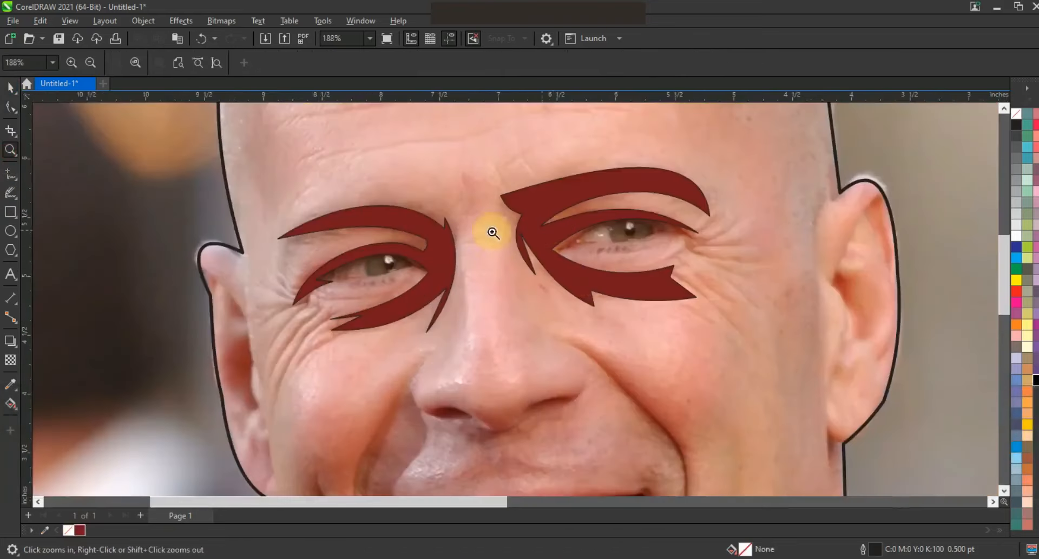
click(9, 180)
click(16, 198)
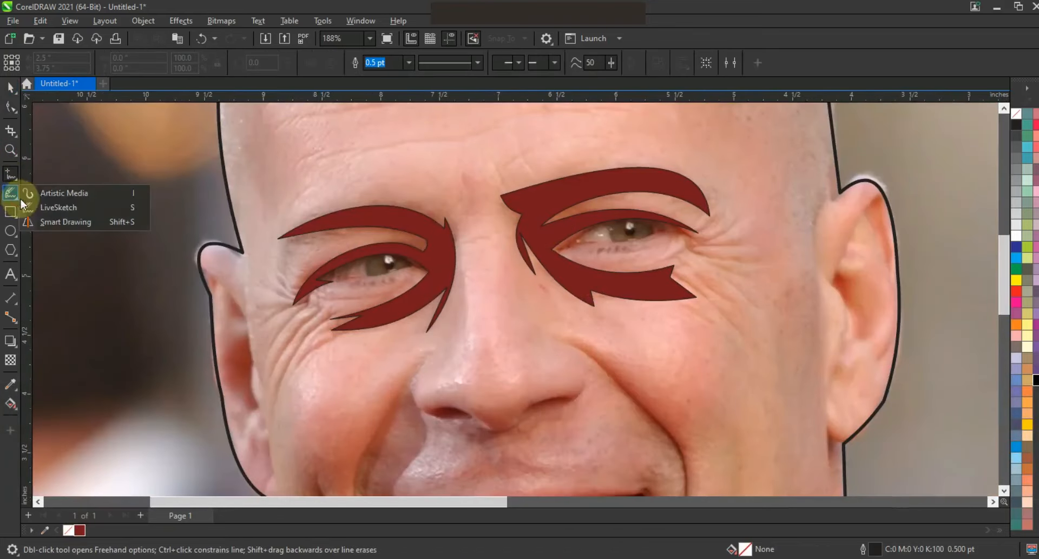
click(38, 193)
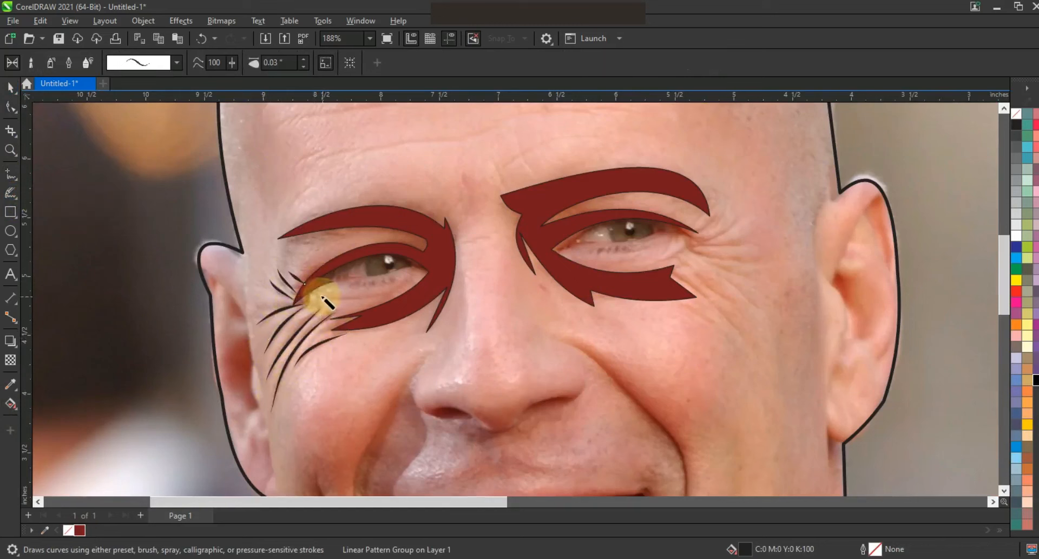
drag(382, 292, 405, 280)
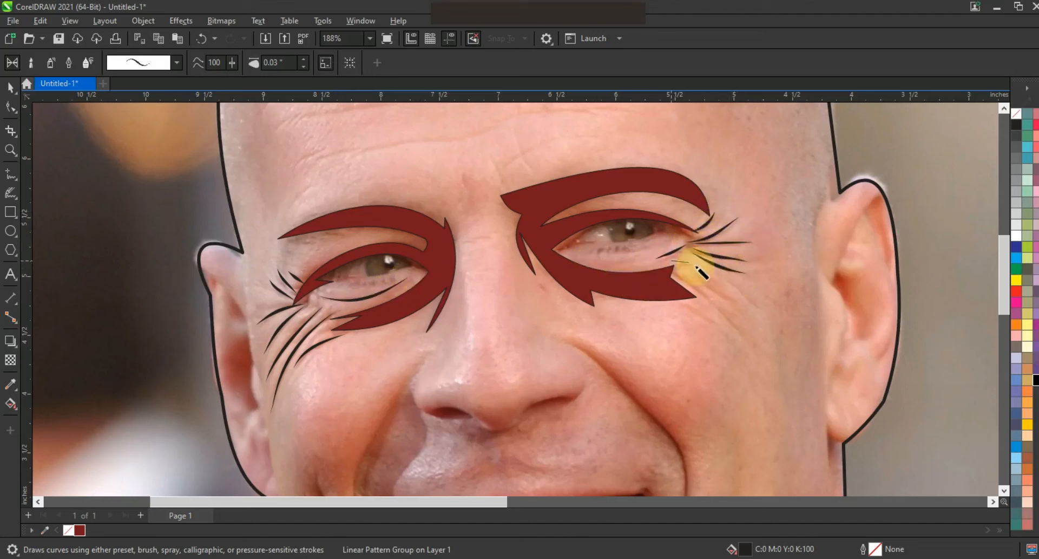
Draw Artistic Media wrinkle strokes beside the right eye, across the forehead and between the eyebrows.
drag(747, 342, 748, 342)
drag(720, 274, 759, 304)
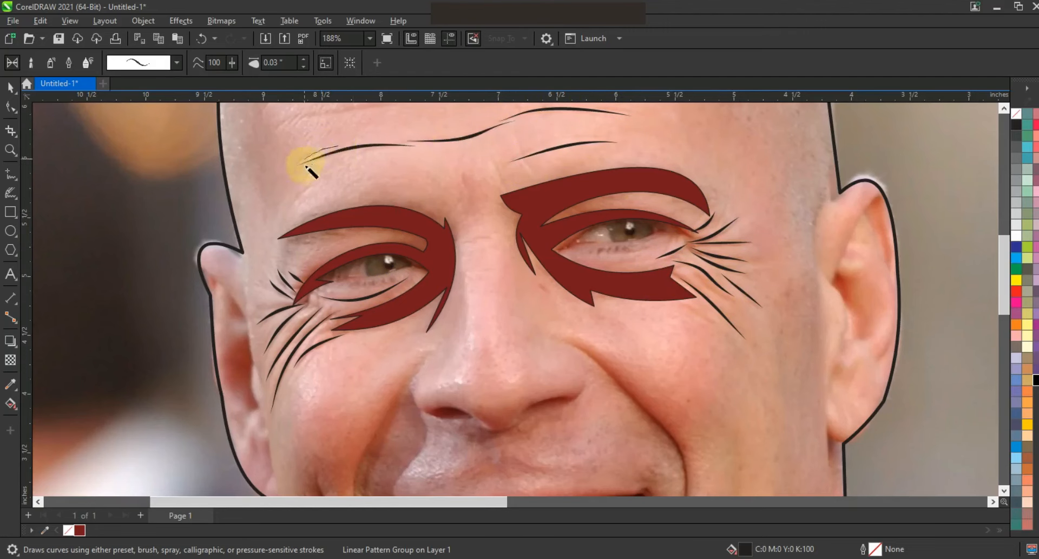
drag(469, 198, 465, 214)
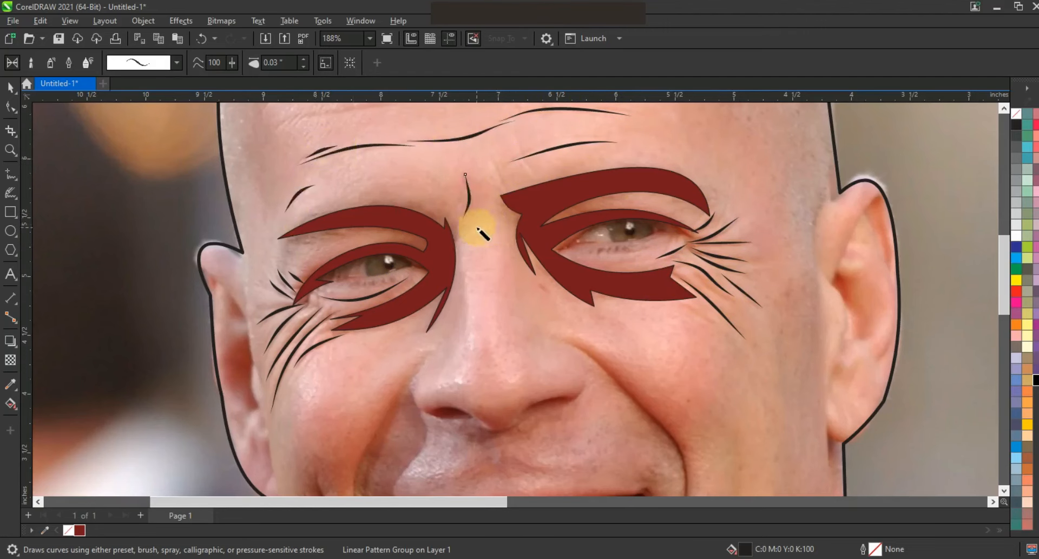
key(F3)
drag(490, 157, 394, 172)
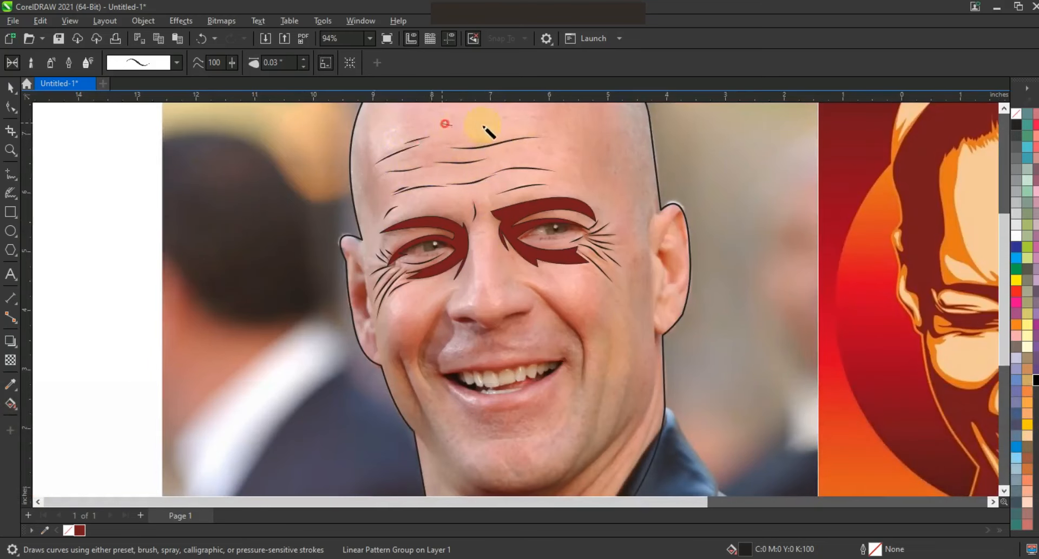
Fill all wrinkle strokes around the eyes and forehead with the dark red document colour and deselect them.
click(11, 87)
scroll(290, 231, down, 1)
key(Escape)
drag(170, 133, 484, 309)
click(83, 530)
click(99, 407)
Sample the peach skin colour from the reference portrait and apply it as the fill of the head shape.
click(430, 350)
click(134, 298)
click(12, 387)
click(691, 290)
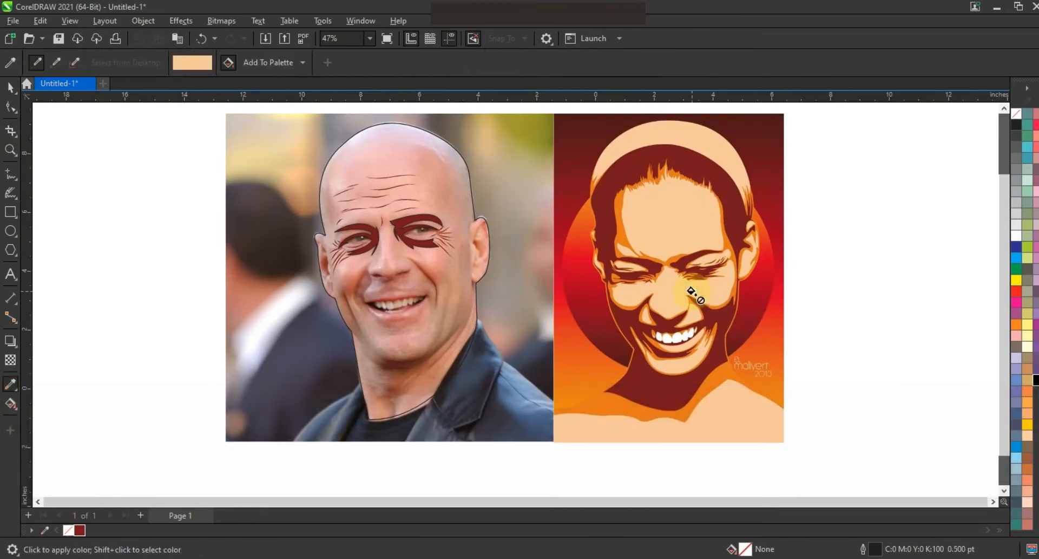
click(436, 327)
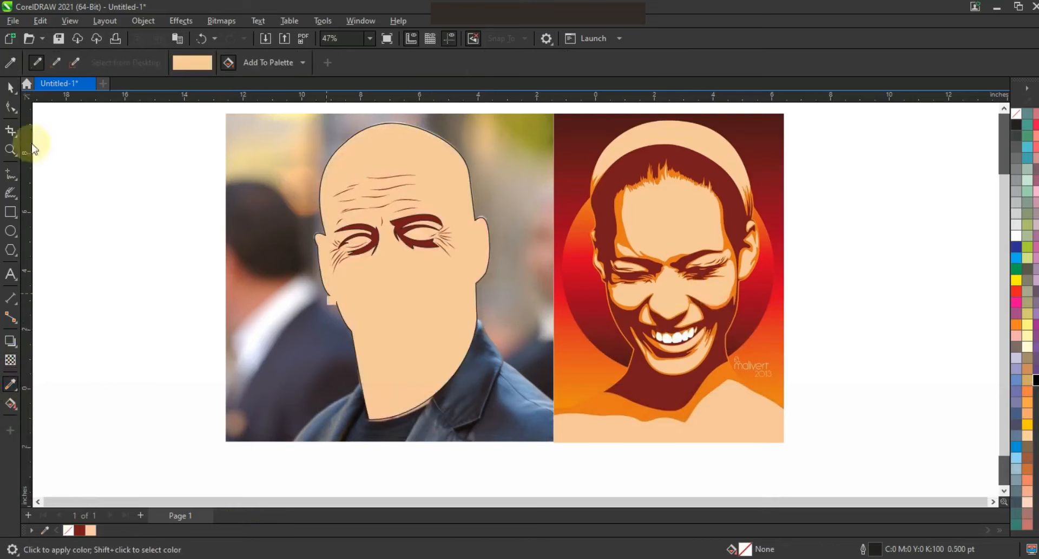
Remove the outlines from the eye shapes and wrinkles and move them together with the head shape away from the photo.
click(11, 87)
click(105, 156)
drag(514, 418, 514, 419)
right_click(1016, 114)
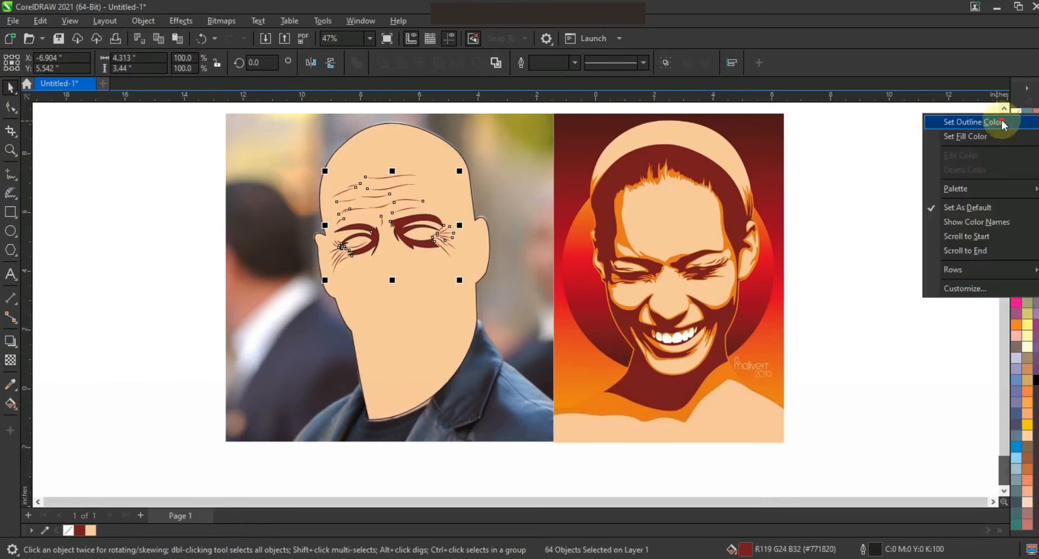
click(1004, 121)
click(909, 201)
drag(514, 422, 513, 421)
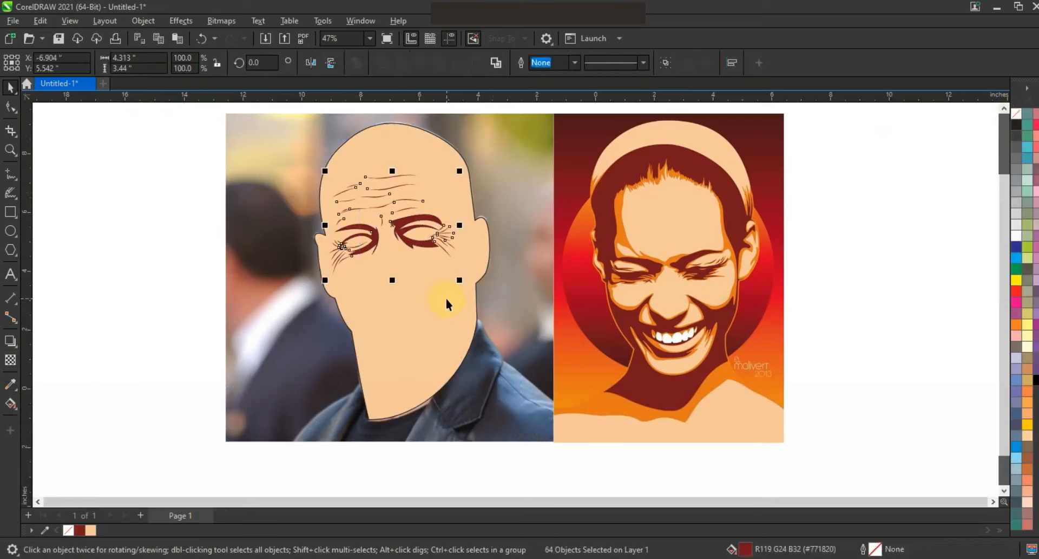
shift+click(439, 296)
drag(438, 296, 250, 291)
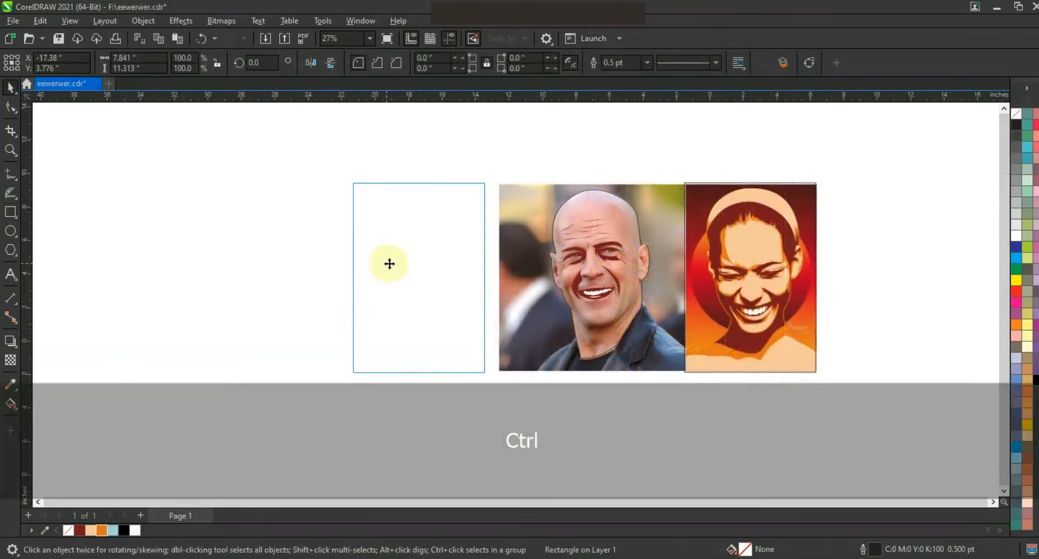
Place the rectangle beside the photo and fill it with the dark red sampled from the reference portrait's upper background.
click(388, 262)
click(10, 385)
click(815, 187)
click(428, 214)
click(10, 87)
Apply a vertical fountain fill to the rectangle, running from dark red through bright red to amber.
click(10, 404)
drag(428, 219, 426, 347)
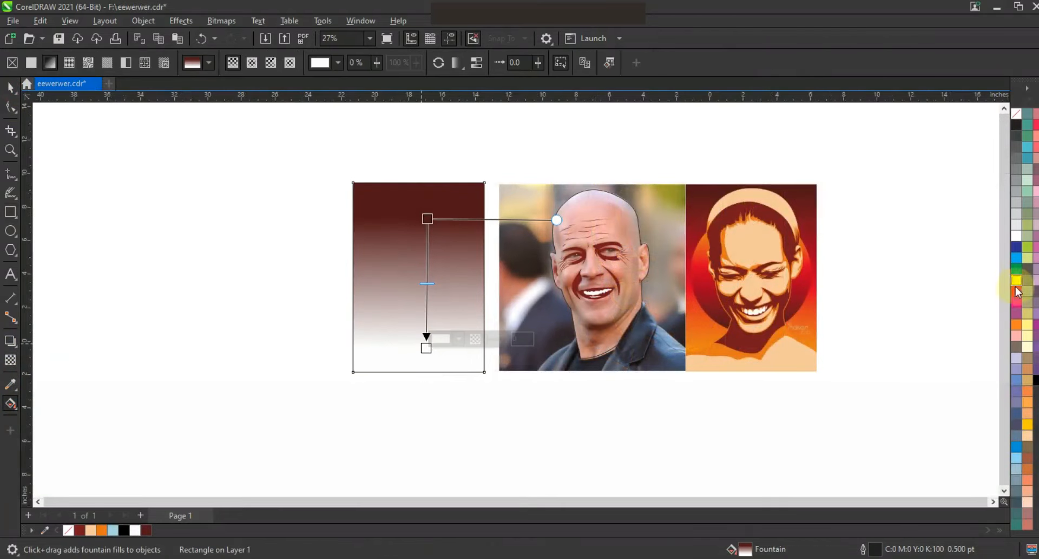
drag(430, 273, 427, 271)
drag(1027, 423, 844, 399)
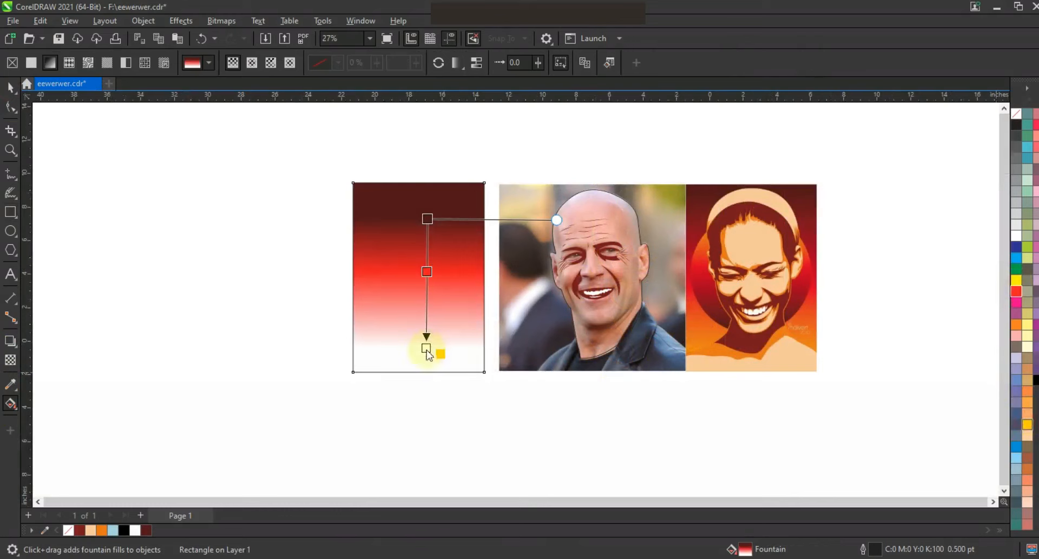
drag(427, 353, 427, 350)
Draw a circle about 7.14 inches wide on the rectangle's upper part and centre it horizontally on the rectangle.
mouse_move(427, 218)
mouse_down()
mouse_move(424, 201)
mouse_move(422, 311)
mouse_move(487, 329)
mouse_move(482, 320)
mouse_up()
click(10, 231)
click(9, 90)
shift+click(419, 355)
key(c)
click(439, 293)
Copy the rectangle's fountain fill to the circle and mirror the circle vertically.
click(40, 20)
click(63, 116)
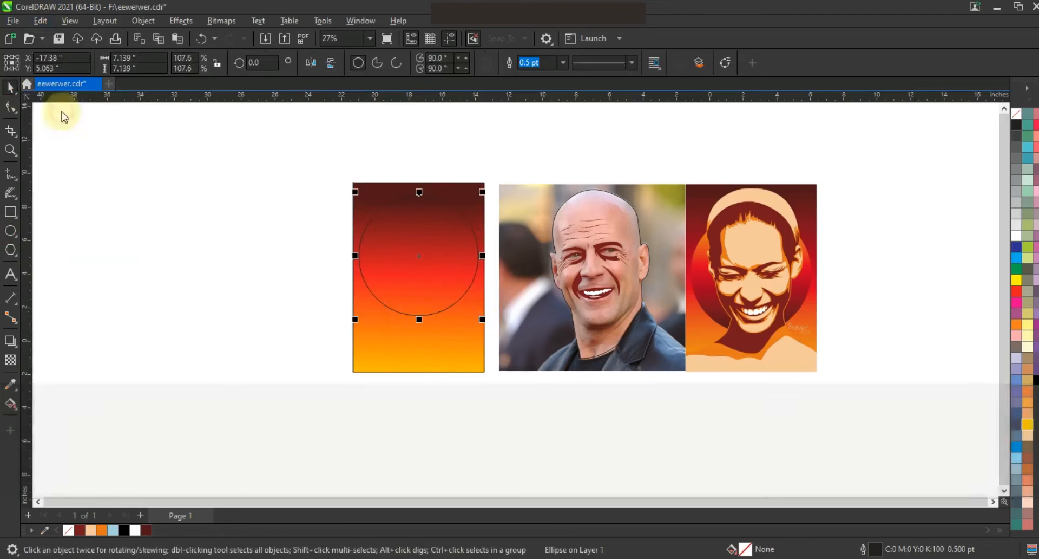
click(424, 266)
click(544, 309)
click(415, 363)
click(330, 64)
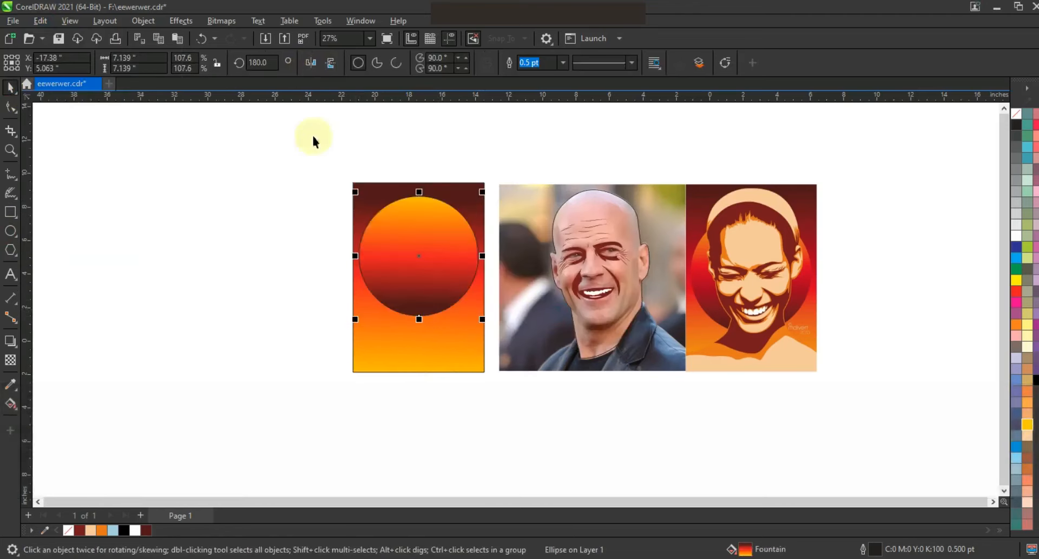
Remove the circle's outline and deselect it.
right_click(1016, 113)
click(988, 126)
click(804, 130)
Bring the traced face artwork to the front and move it onto the gradient background.
drag(502, 170, 674, 370)
key(shift+Page_Up)
drag(594, 272, 414, 275)
key(Escape)
Fill the head shape on the gradient background with the peach document colour and deselect it.
click(400, 355)
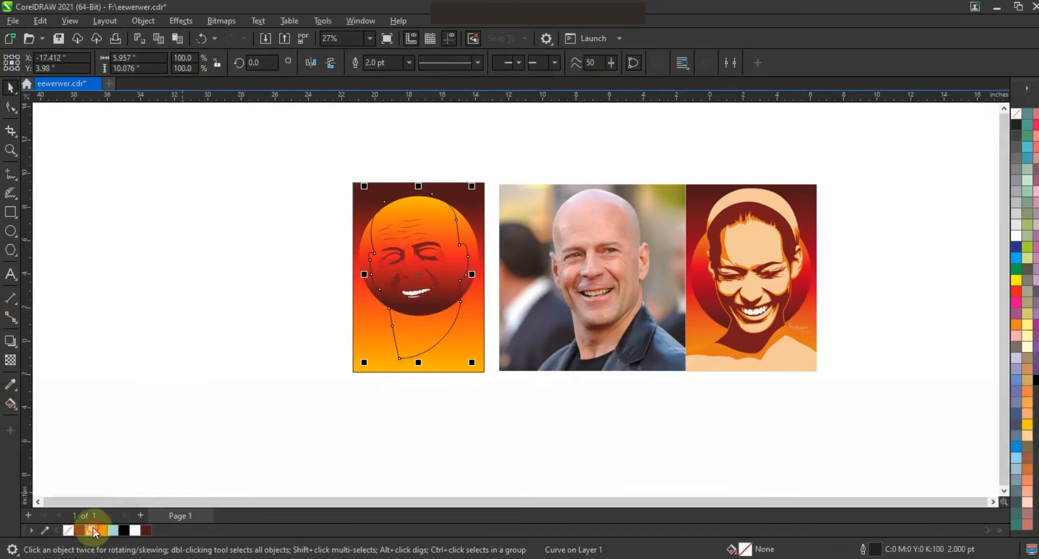
click(90, 529)
click(162, 398)
drag(852, 382, 853, 382)
key(shift+F2)
key(Escape)
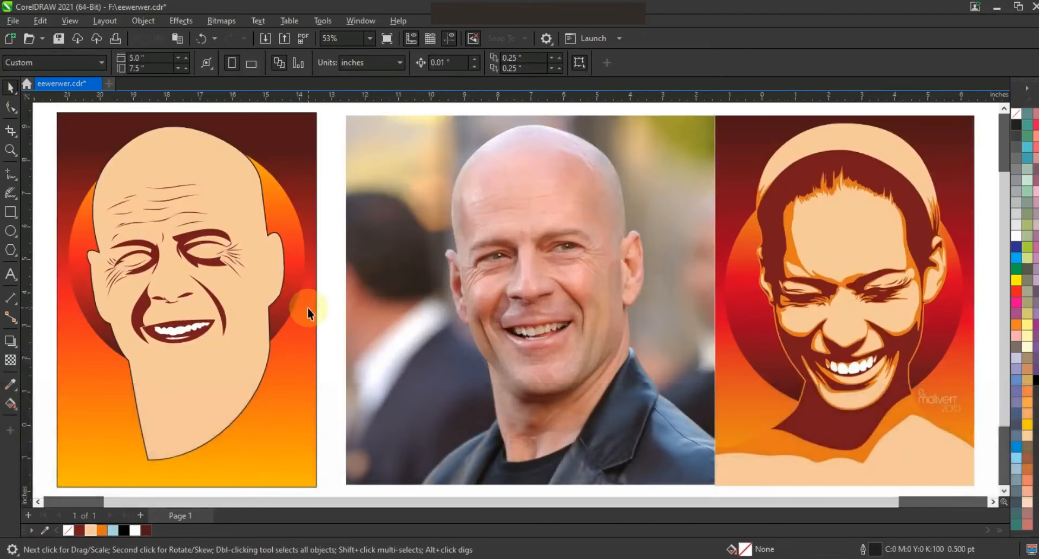
Undo the head fill and the move so the face artwork lies over the photo again.
key(ctrl+z)
key(ctrl+z)
scroll(639, 239, down, 1)
key(Escape)
drag(478, 143, 878, 394)
key(shift+F2)
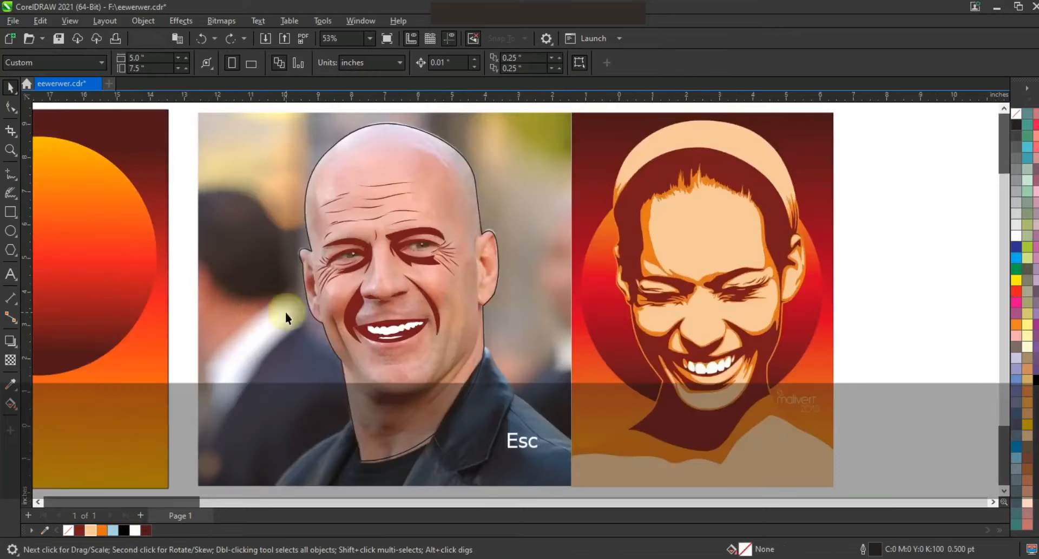
Start a straight-segment shadow outline from under the chin, with three pointed spikes rising along the right jaw and cheek.
click(11, 151)
click(494, 374)
key(F5)
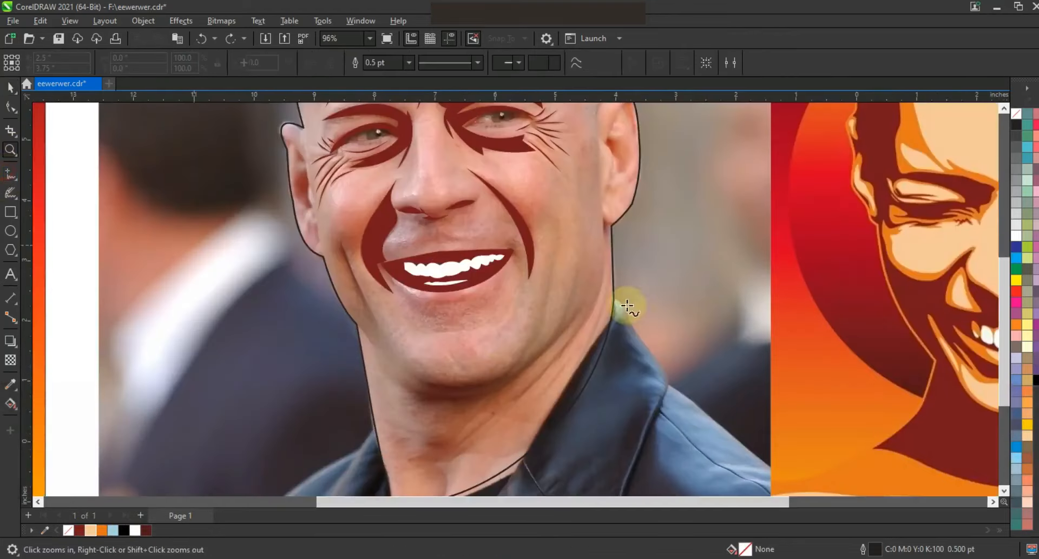
click(409, 368)
click(558, 231)
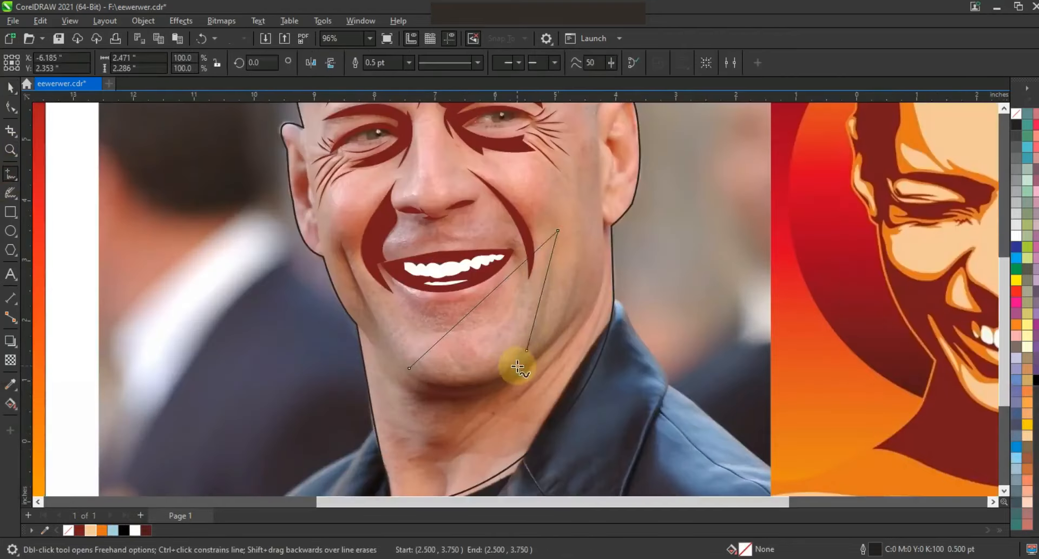
key(ctrl+z)
key(space)
key(space)
click(558, 231)
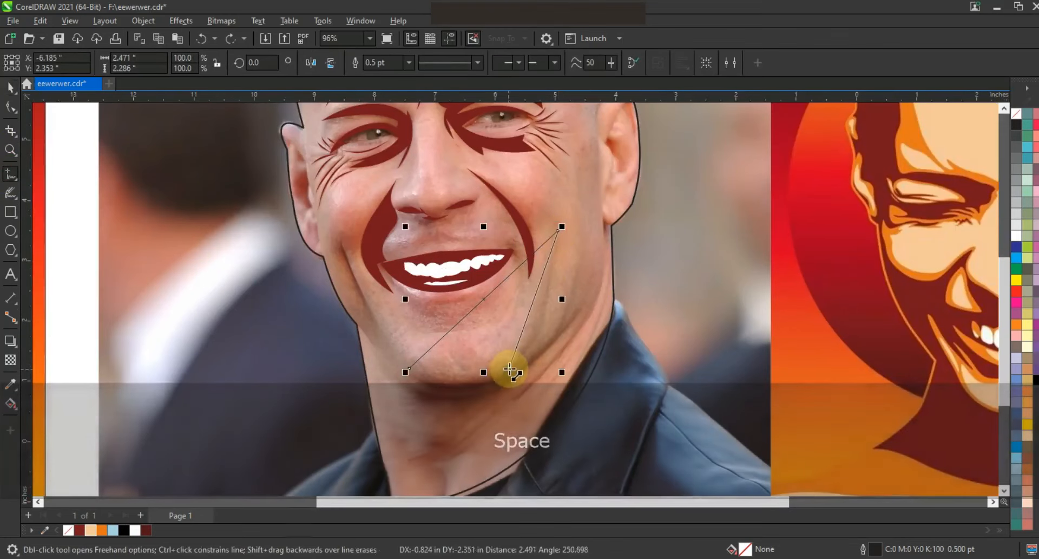
click(510, 369)
click(579, 254)
click(557, 332)
click(591, 280)
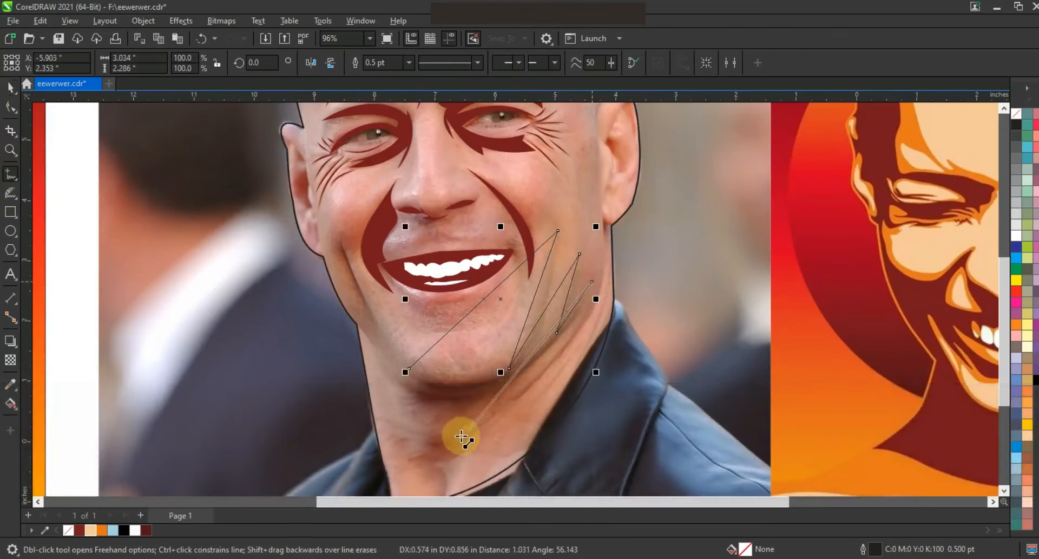
Continue the jaw shadow outline with pointed spikes down the neck and close it under the chin.
click(495, 395)
click(456, 439)
click(424, 463)
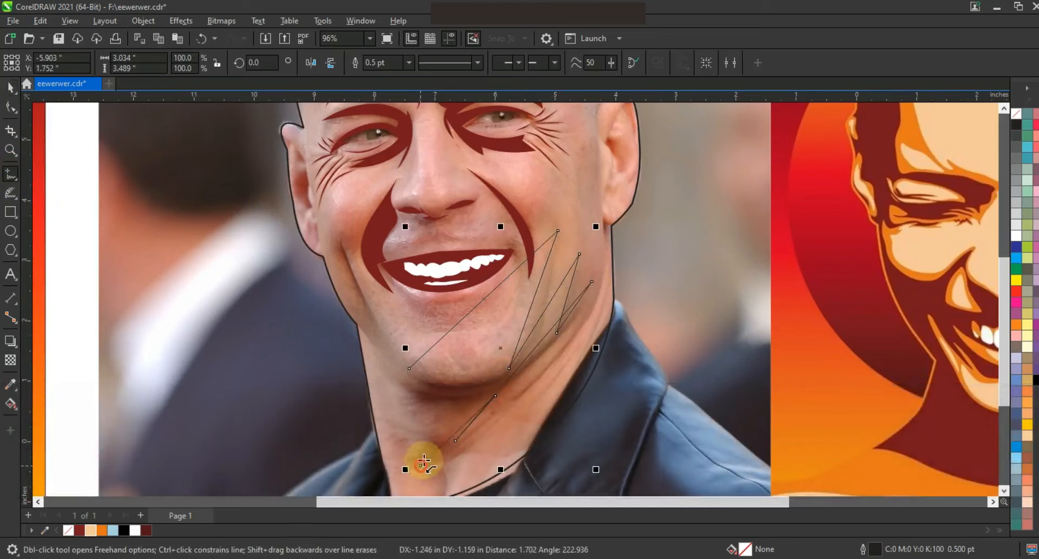
click(446, 425)
click(432, 395)
click(410, 368)
click(433, 395)
Bend the jaw and neck shadow's segments into curves along the chin and cheek and fill it with the darkest red document colour.
click(11, 107)
drag(270, 199, 637, 474)
drag(525, 375, 541, 376)
drag(572, 312, 555, 318)
drag(424, 408, 421, 420)
drag(417, 388, 417, 378)
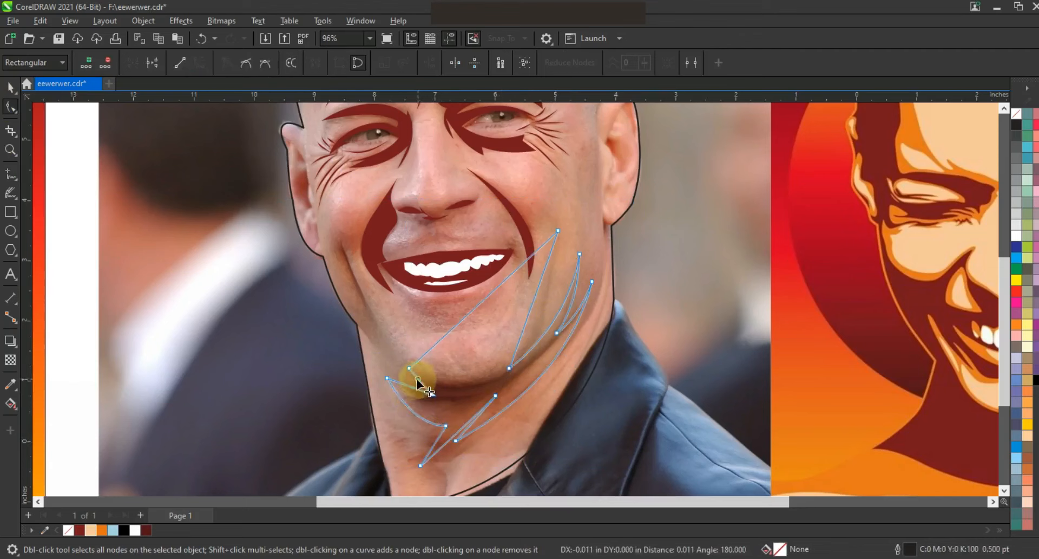
drag(457, 324, 466, 335)
drag(509, 325, 501, 357)
click(147, 530)
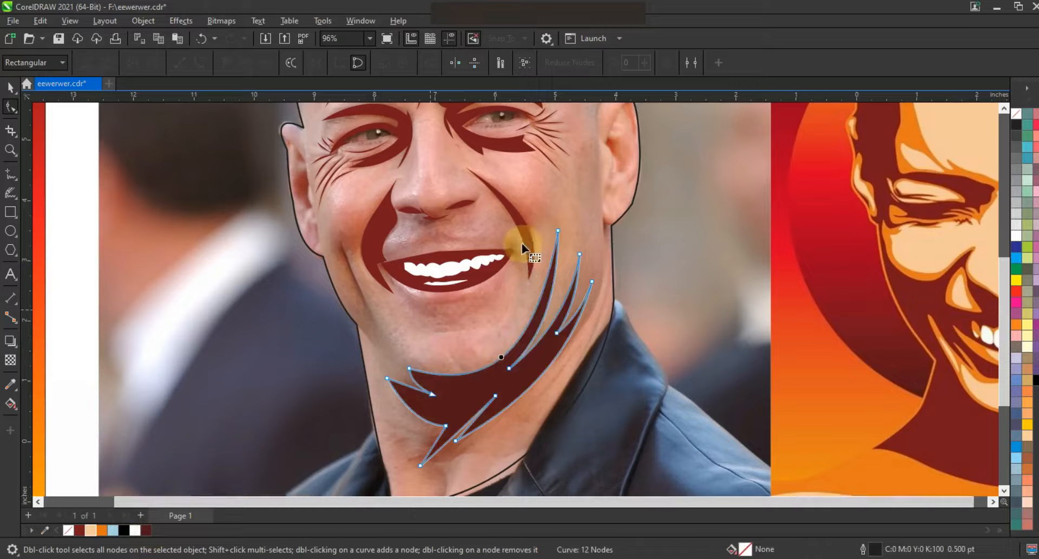
Trace a closed straight-segment shadow shape with two spikes from the right earlobe down the side of the neck.
key(F3)
key(z)
key(shift+F2)
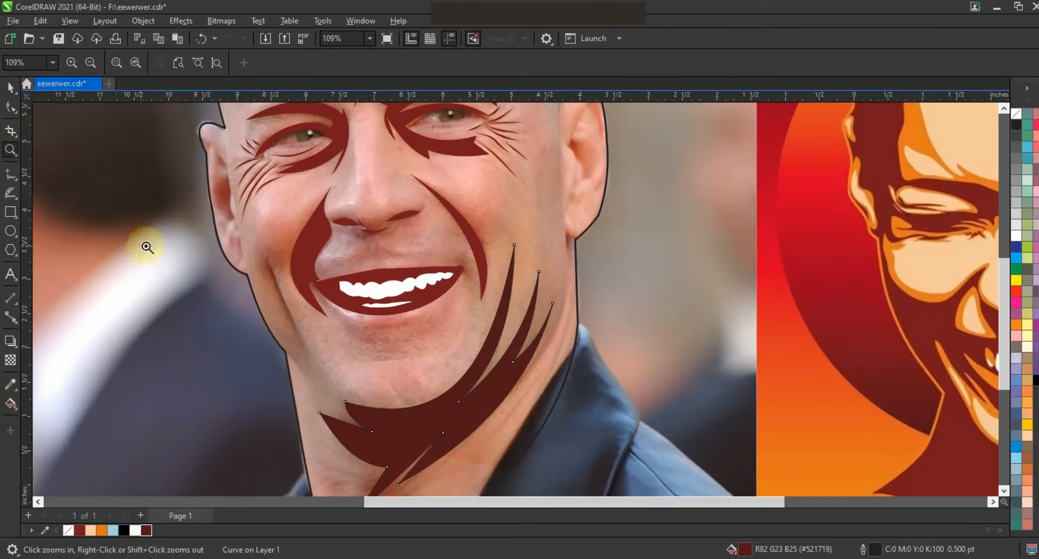
click(11, 174)
click(567, 234)
double_click(516, 393)
click(568, 273)
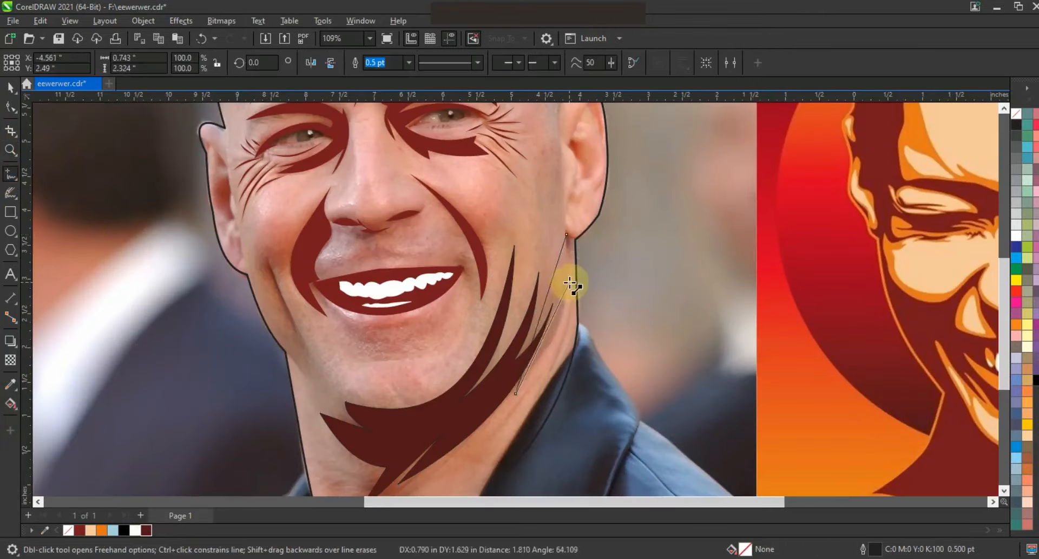
double_click(542, 390)
click(571, 239)
Adjust the neck-side shadow's nodes to the earlobe and head outline and bend its segments into tapered curves.
click(11, 106)
key(shift+F2)
drag(567, 115, 584, 120)
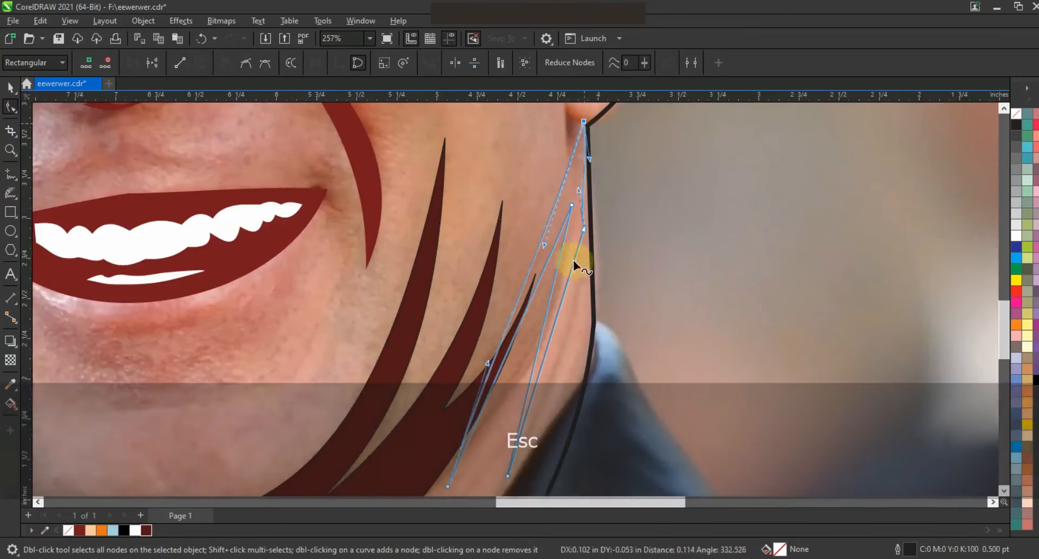
drag(585, 229, 592, 230)
drag(564, 338, 543, 285)
drag(572, 205, 572, 238)
drag(563, 361, 550, 364)
Fill the neck-side shadow below the right ear with the darkest red document colour and deselect it.
click(10, 88)
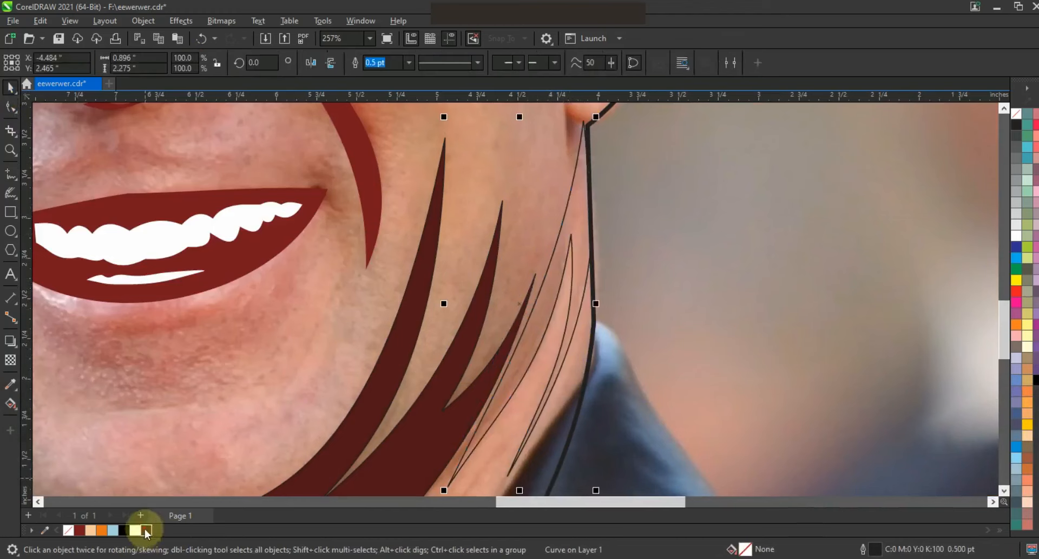
click(146, 530)
key(F3)
key(F3)
key(Escape)
Draw a narrow closed two-node line shape from the left cheek down to the jaw.
scroll(472, 236, down, 1)
click(11, 150)
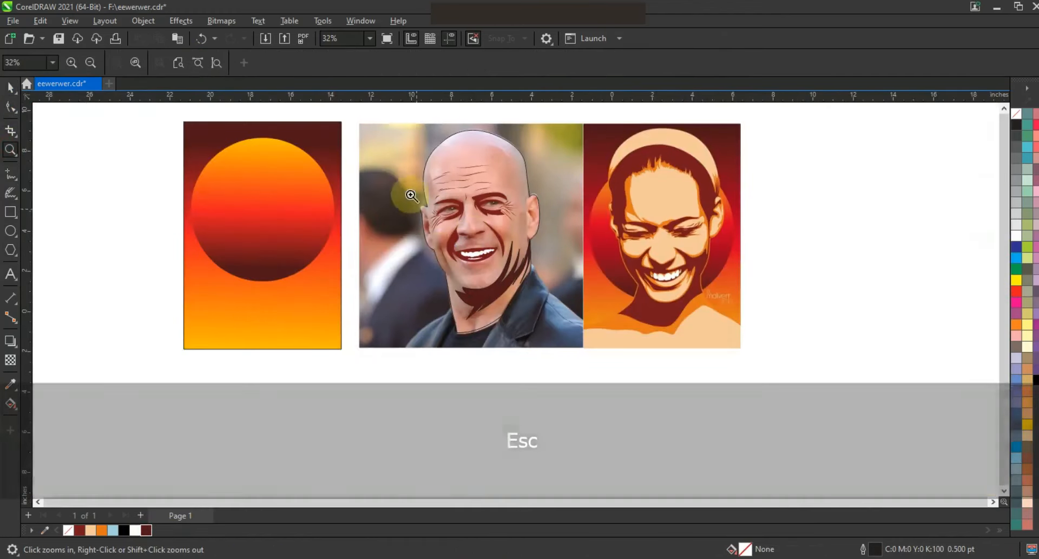
drag(409, 174, 585, 326)
drag(265, 173, 685, 422)
key(F5)
click(350, 273)
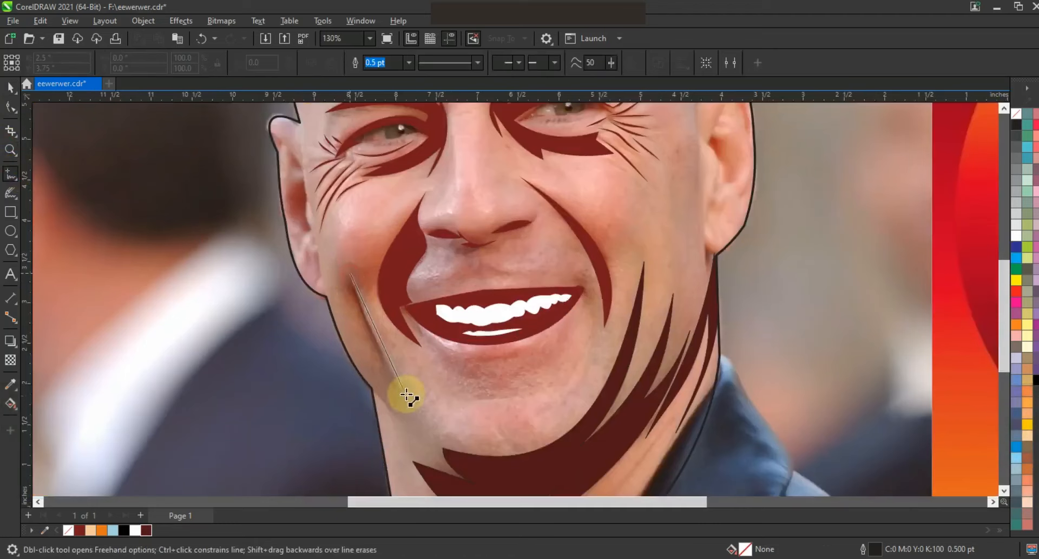
click(414, 404)
Bend both segments of the left cheek line into a thin crescent and fill it with the darkest red document colour.
key(F10)
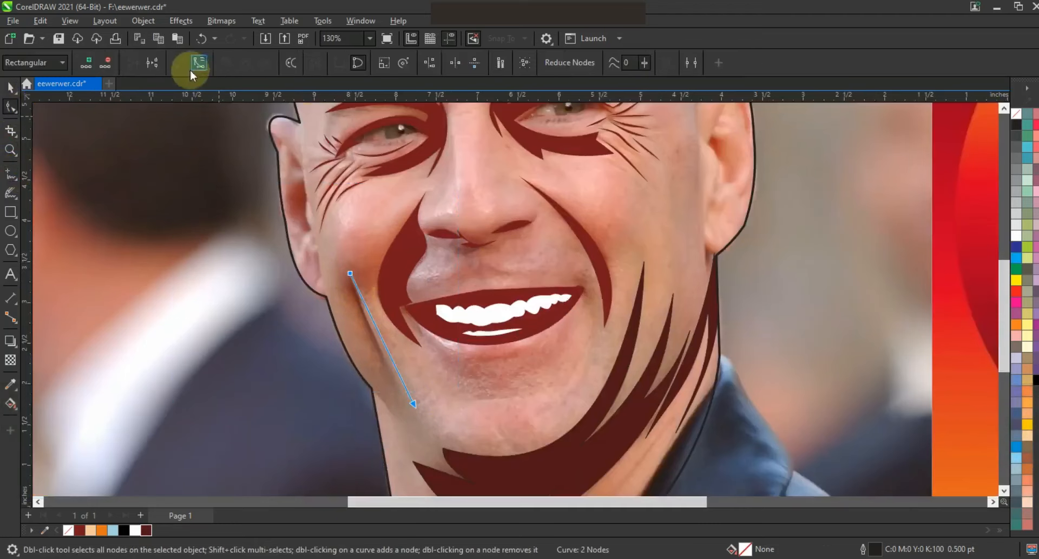
drag(381, 338, 372, 348)
drag(383, 341, 379, 344)
click(145, 529)
Trace a closed freehand shadow shape about 0.6 by 1.3 inches along the inner folds of the right ear.
click(7, 156)
right_click(431, 202)
right_click(474, 218)
drag(361, 131, 609, 302)
drag(536, 188, 671, 370)
key(F5)
drag(540, 312, 550, 362)
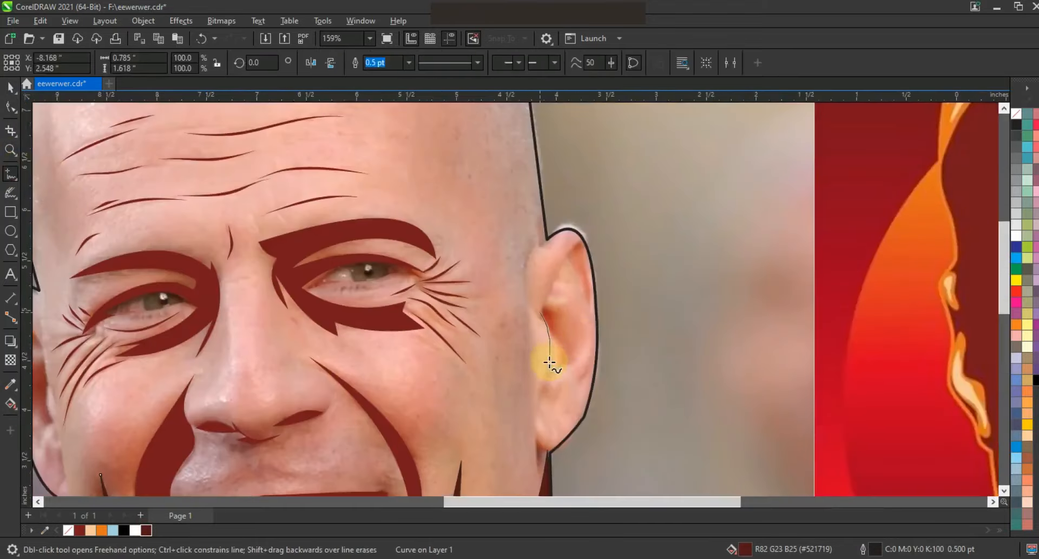
drag(537, 300, 540, 310)
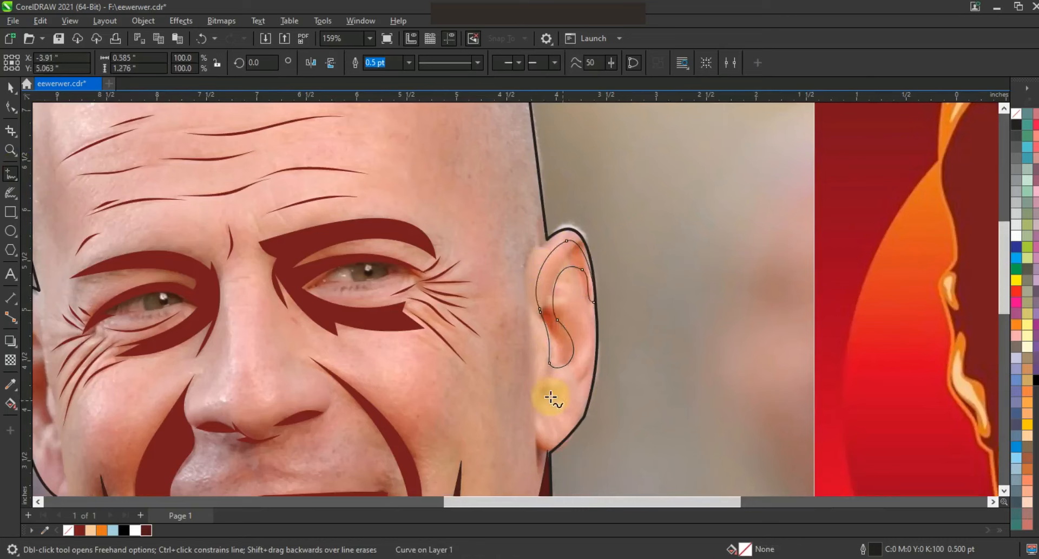
Trace a closed shadow about 0.45 by 0.66 inches below the right ear's inner fold and closed shadows inside the left ear.
drag(546, 372, 548, 369)
key(F3)
click(9, 149)
mouse_move(287, 264)
mouse_down()
mouse_move(336, 302)
mouse_move(557, 408)
mouse_up()
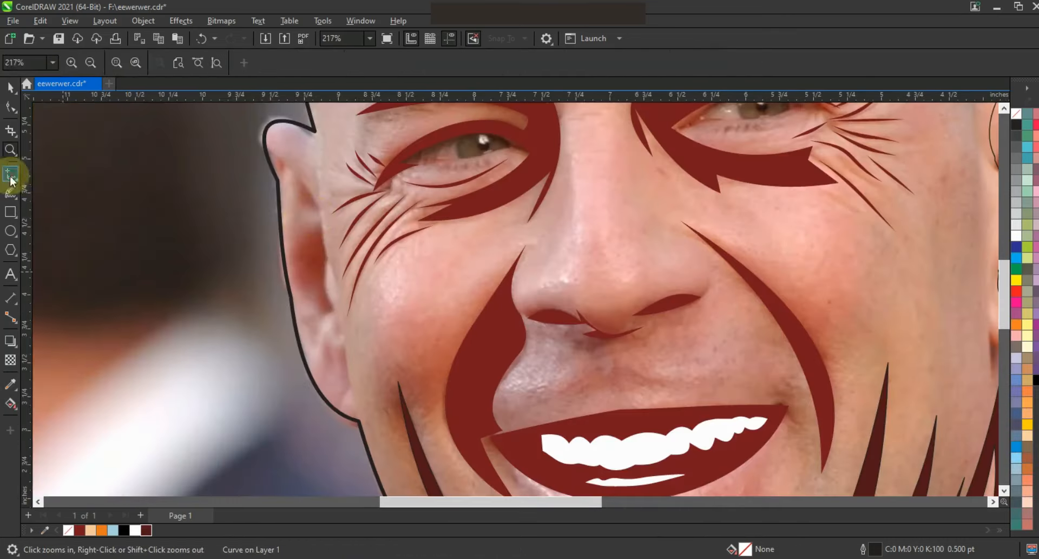
click(9, 174)
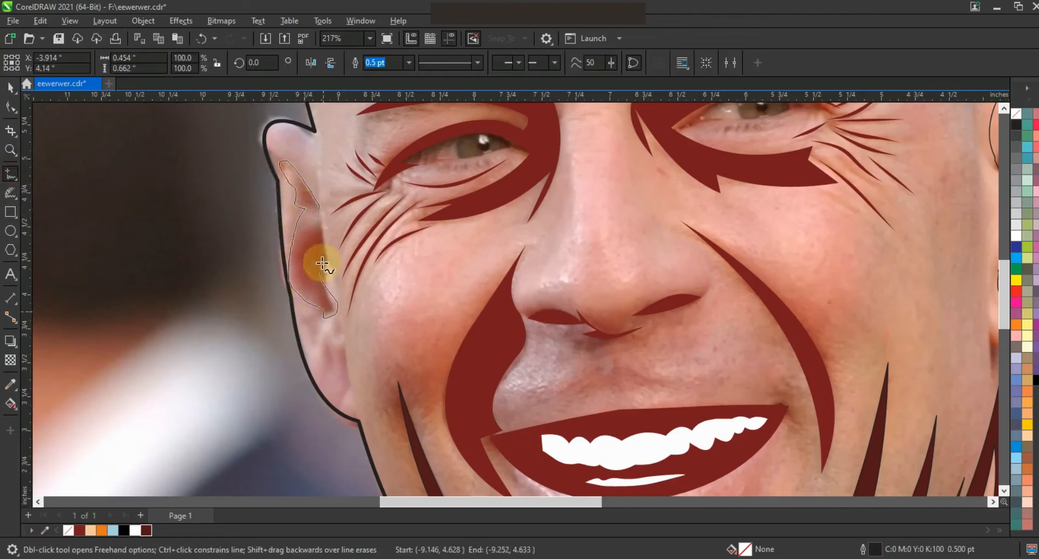
mouse_move(318, 211)
mouse_down()
mouse_move(345, 392)
mouse_move(319, 355)
mouse_move(333, 325)
mouse_up()
Fill the traced shadow shapes in the left and right ears with the darkest red document colour and deselect them.
click(9, 88)
shift+click(322, 247)
click(146, 530)
key(F3)
click(642, 272)
shift+click(641, 235)
click(146, 530)
key(F3)
key(Escape)
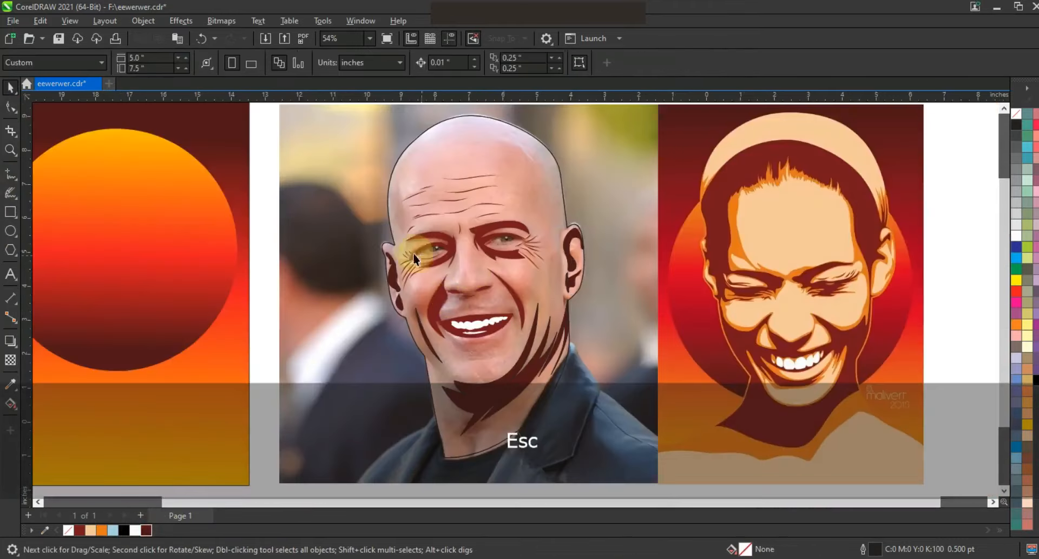
Trace a closed freehand shadow about 1.09 by 0.25 inches above the upper lip and fill it dark red.
click(10, 152)
drag(417, 246, 573, 350)
click(10, 174)
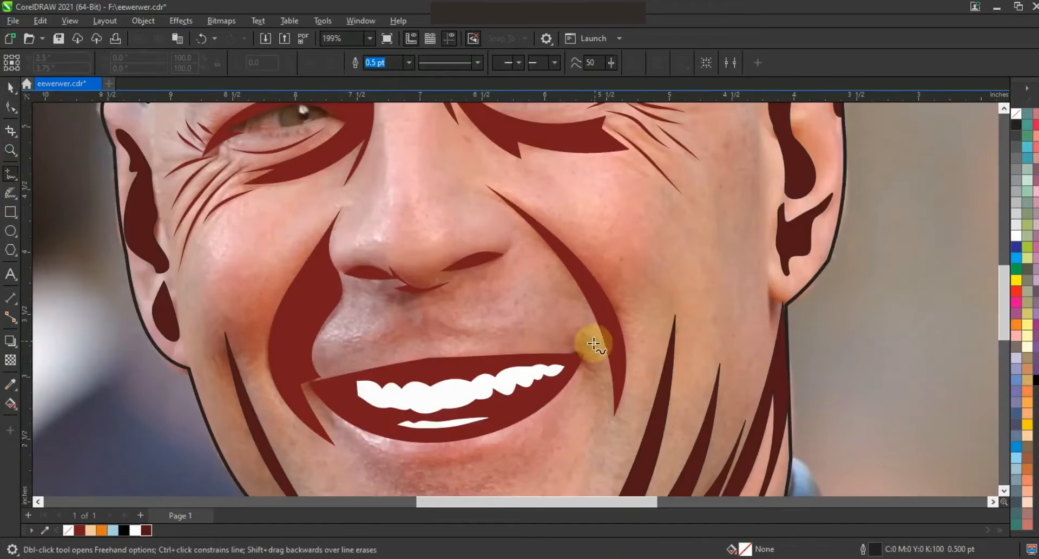
drag(442, 337, 371, 346)
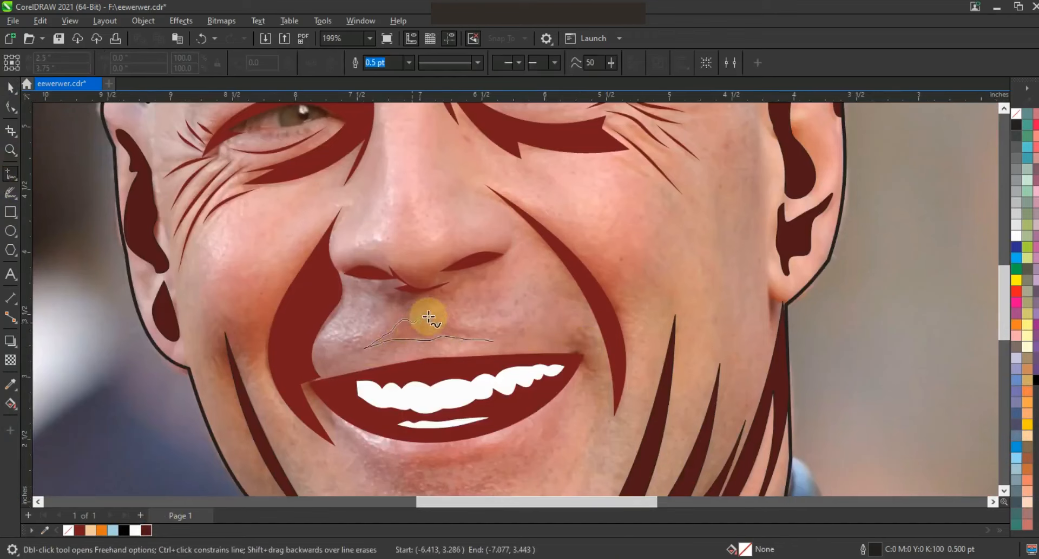
key(space)
drag(501, 342, 519, 371)
key(Escape)
Fill the traced head outline with the light peach document colour.
key(F3)
key(F3)
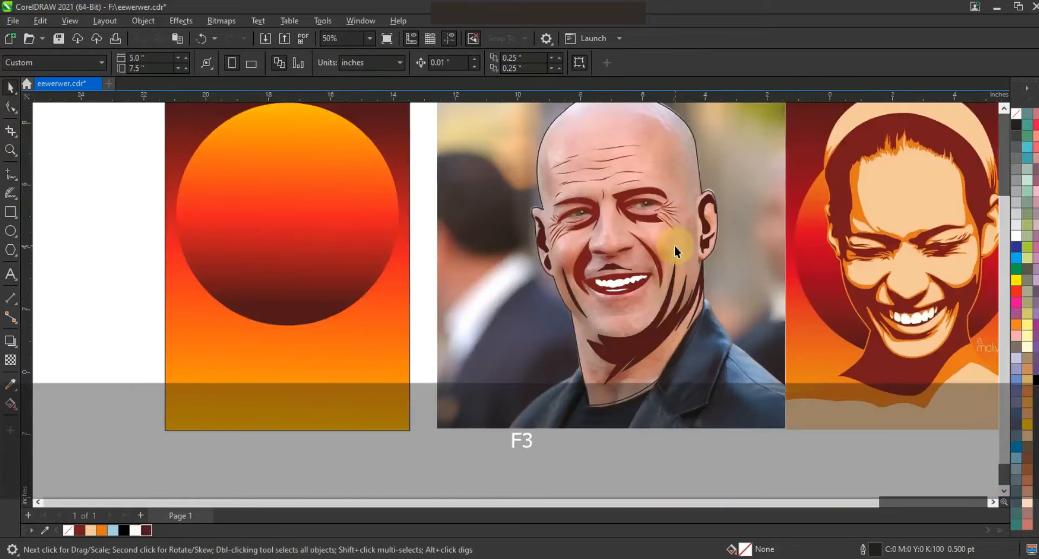
key(F3)
key(Escape)
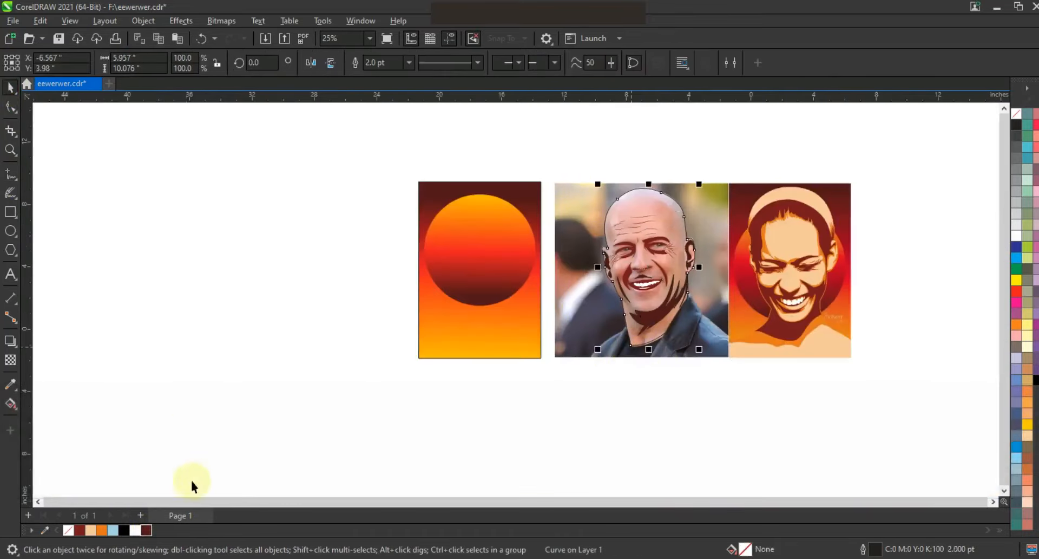
click(584, 421)
Recolour the shadow shapes of the jaw and both ears with the dark red document colour R119 G24 B32 and remove their outlines.
click(676, 304)
drag(717, 385, 604, 268)
click(676, 304)
shift+click(689, 264)
shift+click(690, 249)
shift+click(623, 297)
shift+click(607, 269)
shift+click(611, 277)
click(80, 531)
right_click(1016, 114)
click(1011, 125)
click(864, 173)
Fill the shadow above the upper lip and the neck-side shadow with the same dark red and remove their outlines.
key(ctrl+a)
key(shift+F2)
key(Escape)
click(531, 313)
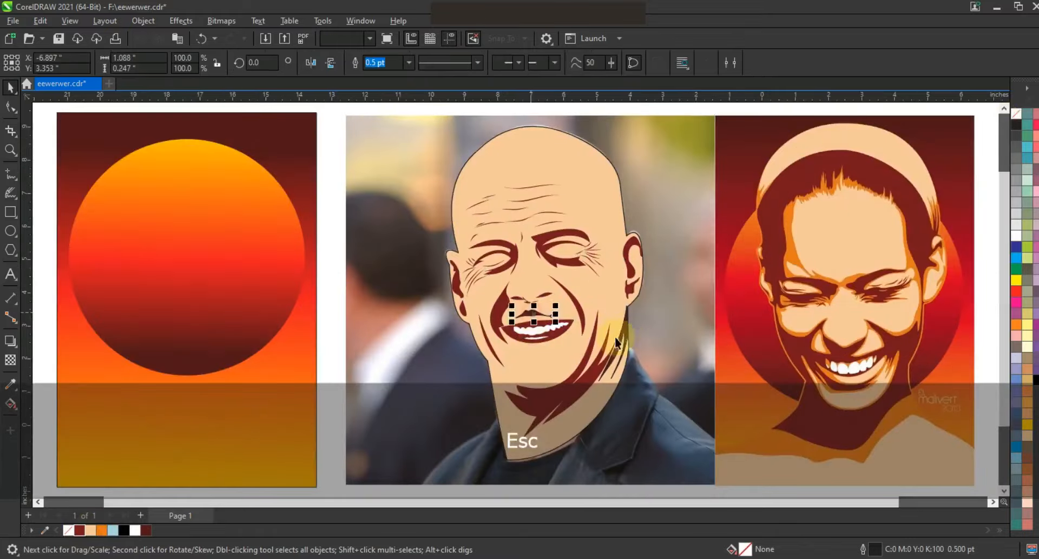
shift+click(624, 337)
click(76, 532)
right_click(1016, 114)
click(1011, 125)
click(693, 187)
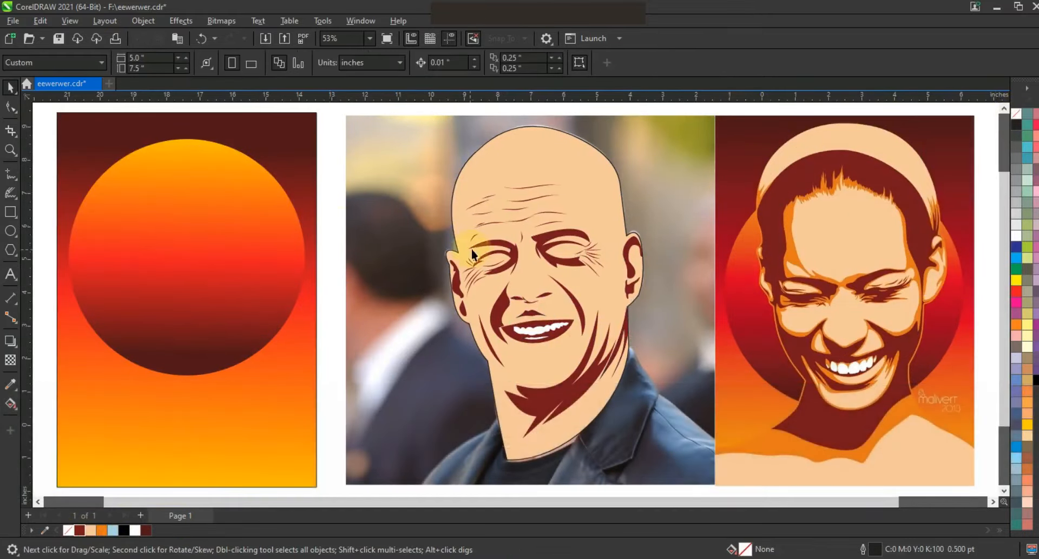
Draw a closed jacket silhouette over the shoulders, about 9.35 by 4.5 inches, and curve its edges to follow the photo.
click(11, 174)
click(621, 336)
double_click(656, 391)
double_click(719, 445)
double_click(724, 488)
double_click(414, 448)
double_click(485, 392)
double_click(498, 366)
click(4, 104)
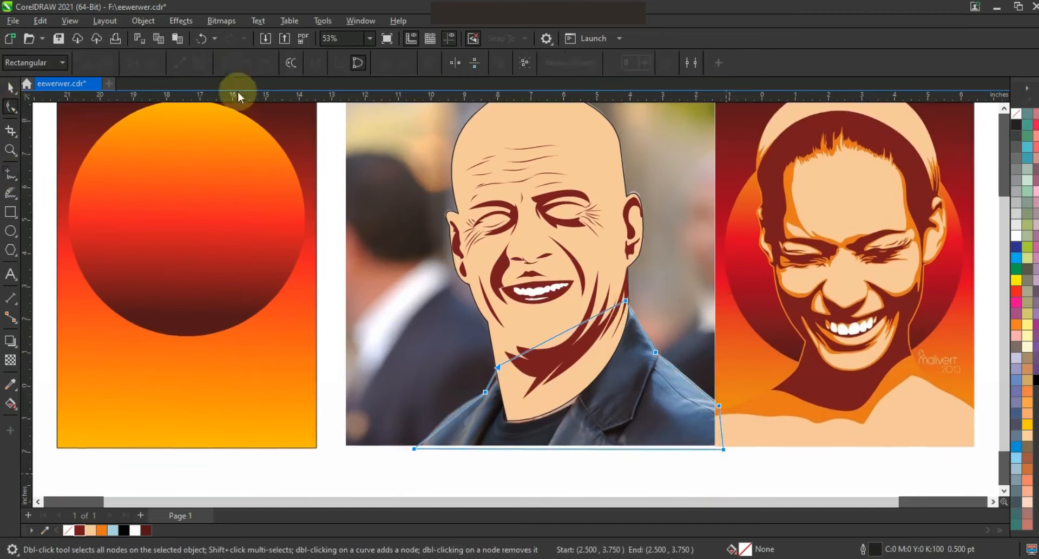
key(space)
Fill the jacket silhouette with black and arrange it behind the head but in front of the photo.
click(101, 530)
key(ctrl+Page_Down)
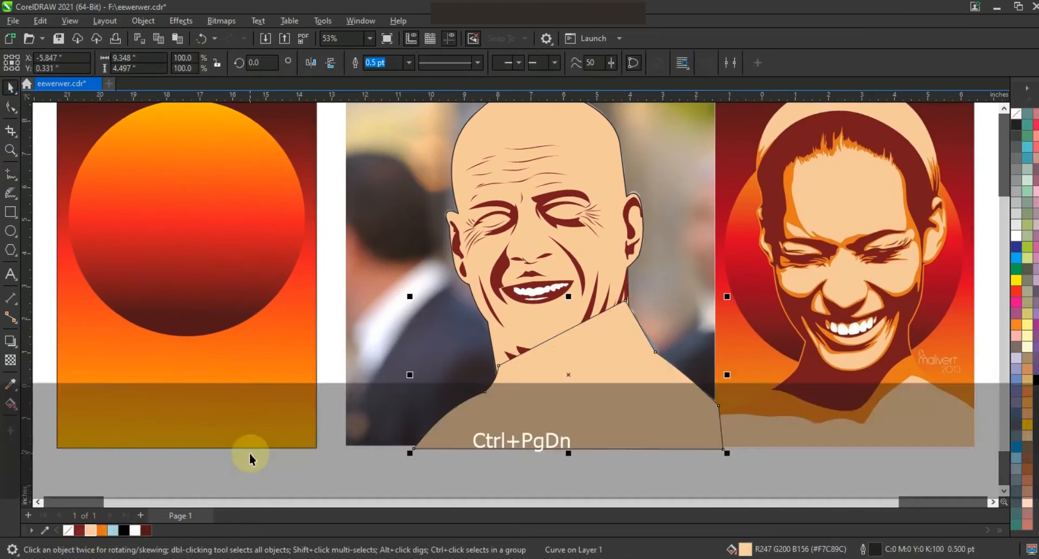
click(126, 529)
key(shift+Page_Down)
key(ctrl+Page_Up)
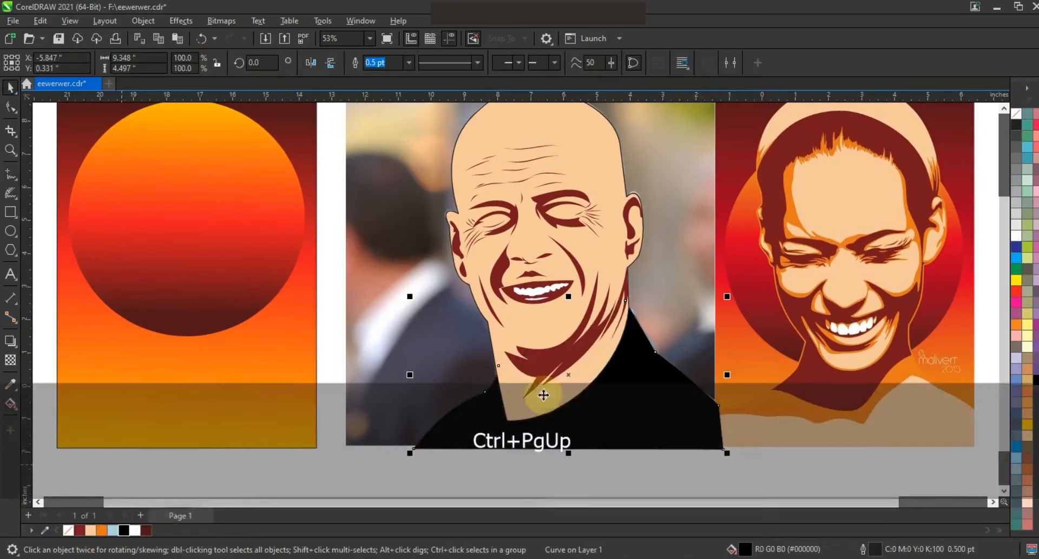
scroll(541, 399, down, 1)
Move all the portrait shapes onto the gradient sun background and bring them to the front.
key(Escape)
drag(511, 303, 339, 313)
key(shift+Page_Up)
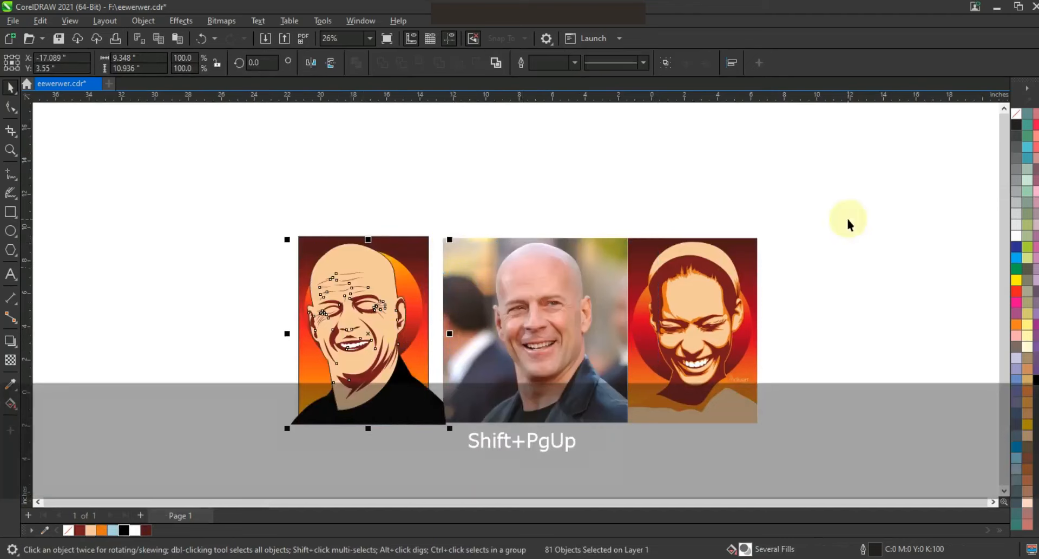
Rearrange the artwork so the illustrated poster sits between the photo and the reference portrait.
drag(563, 325, 93, 221)
drag(344, 363, 539, 363)
drag(798, 458, 282, 189)
key(shift+F2)
key(Escape)
Trace a closed freehand shape over the lash line and iris of each eye in the photo, the left one about 0.96 by 0.25 inches.
click(10, 150)
click(317, 267)
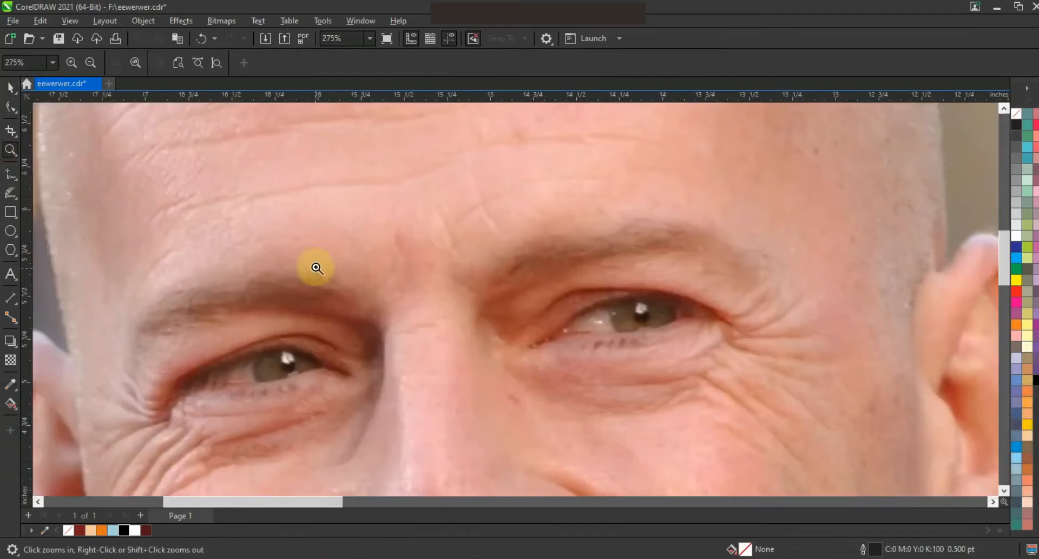
key(F5)
drag(181, 391, 254, 364)
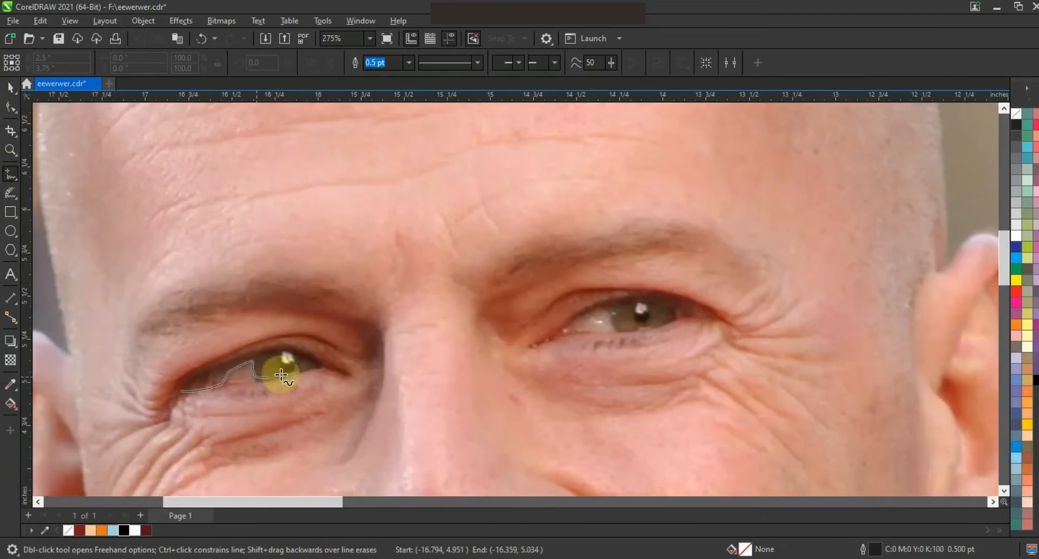
mouse_move(332, 372)
mouse_down()
mouse_move(319, 353)
mouse_move(239, 357)
mouse_move(182, 390)
mouse_up()
mouse_move(590, 332)
mouse_down()
mouse_move(535, 341)
mouse_move(577, 313)
mouse_move(637, 297)
mouse_up()
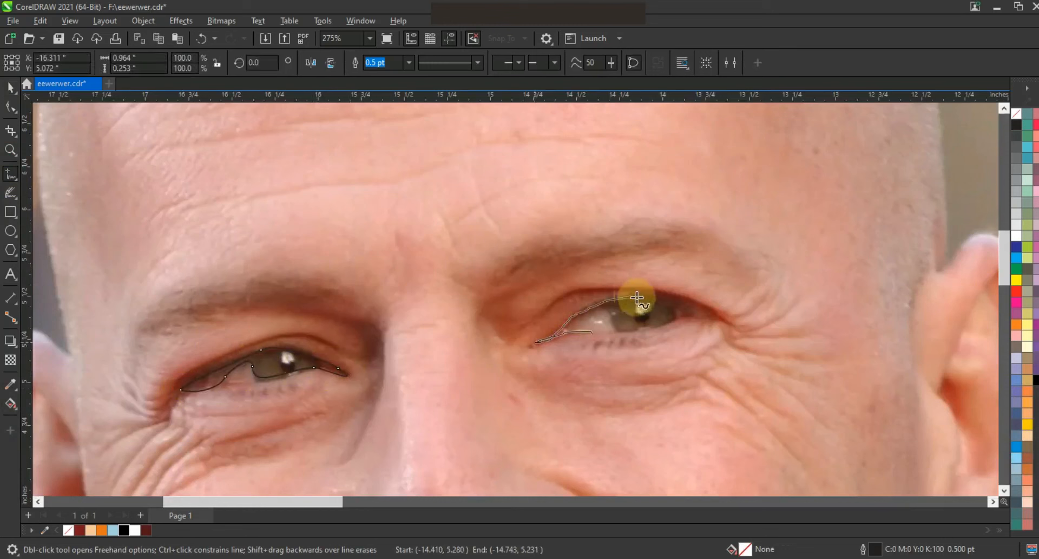
drag(591, 332, 590, 331)
Move both traced eye shapes onto the illustration's eyes and fill them with the darkest red document colour R82 G23 B25.
click(10, 87)
shift+click(290, 359)
click(124, 530)
key(F3)
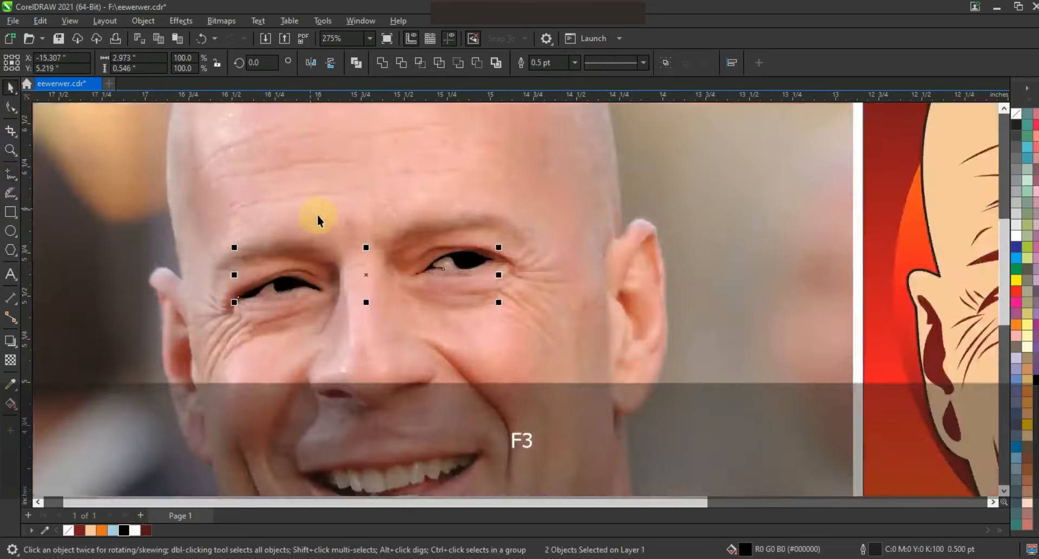
drag(382, 238, 723, 244)
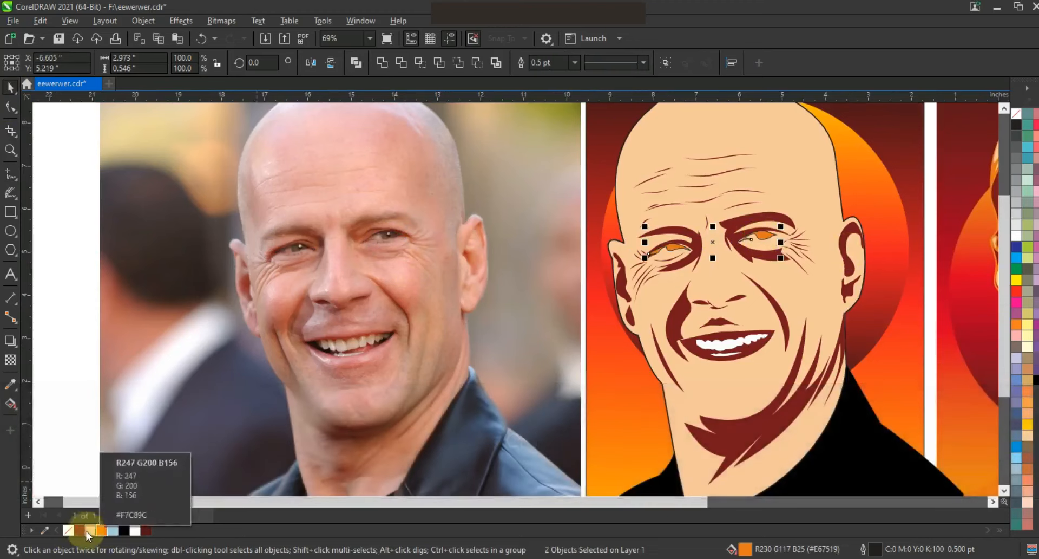
click(145, 532)
key(F3)
key(Escape)
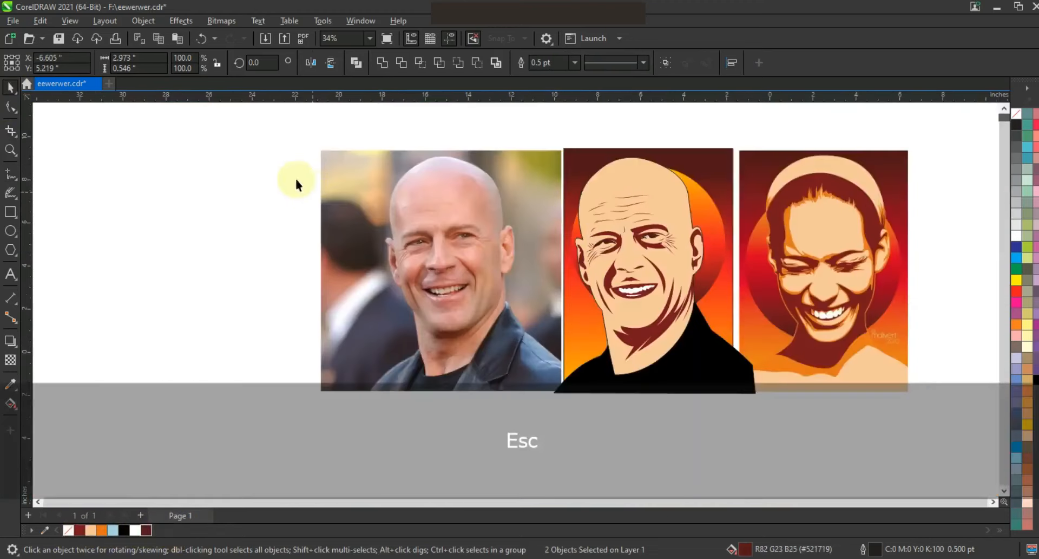
Remove the outlines from the illustration's head, feature and background shapes.
drag(742, 420, 565, 152)
right_click(1026, 150)
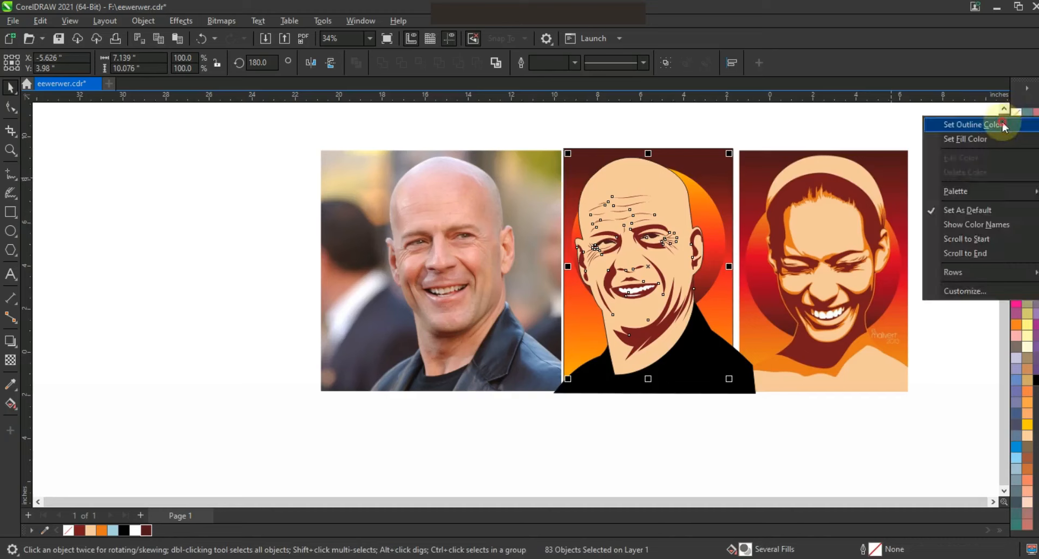
click(920, 120)
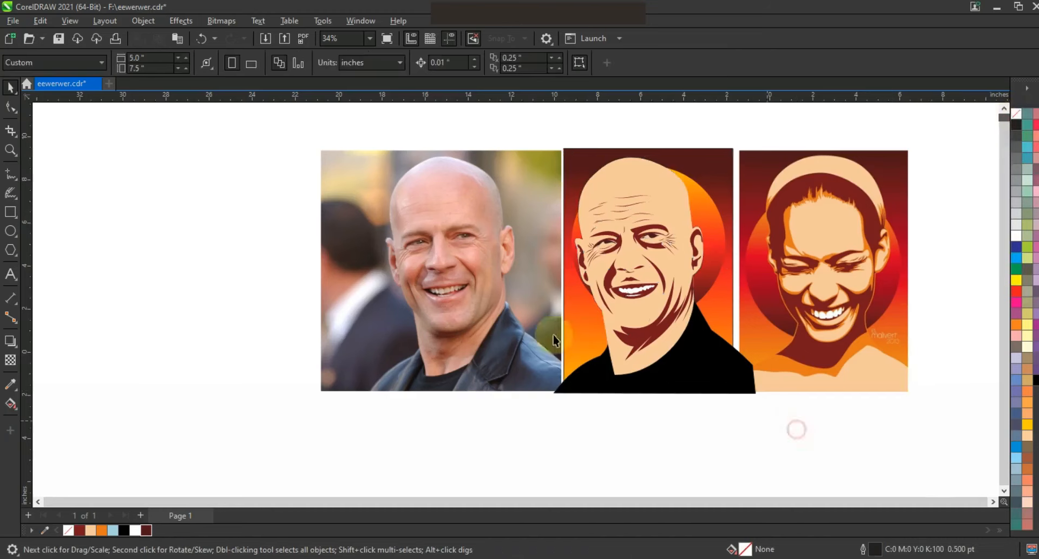
click(10, 150)
drag(267, 151, 901, 400)
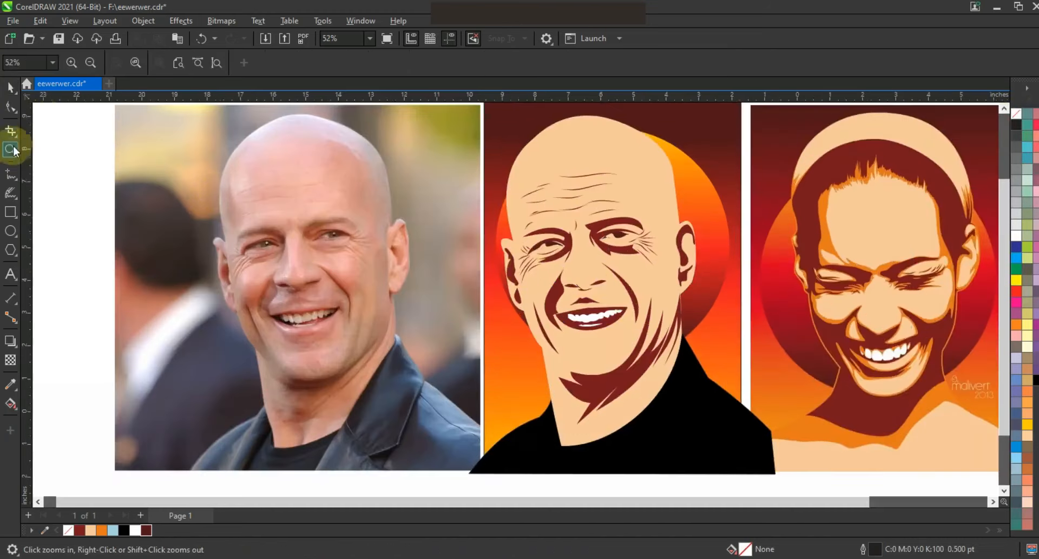
click(10, 86)
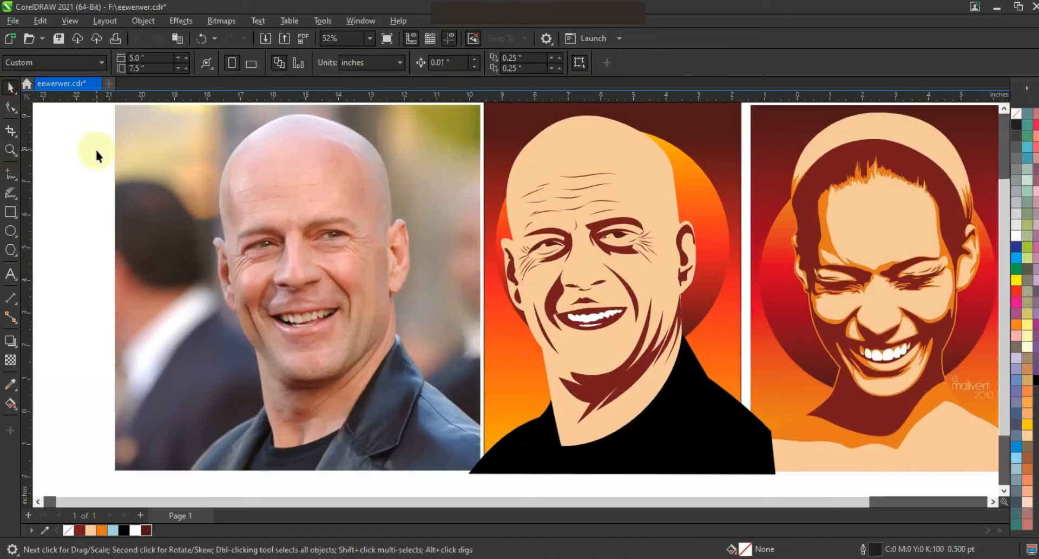
Draw a closed five-node shape under the lower lip in the photo and convert its segments to curves.
key(F5)
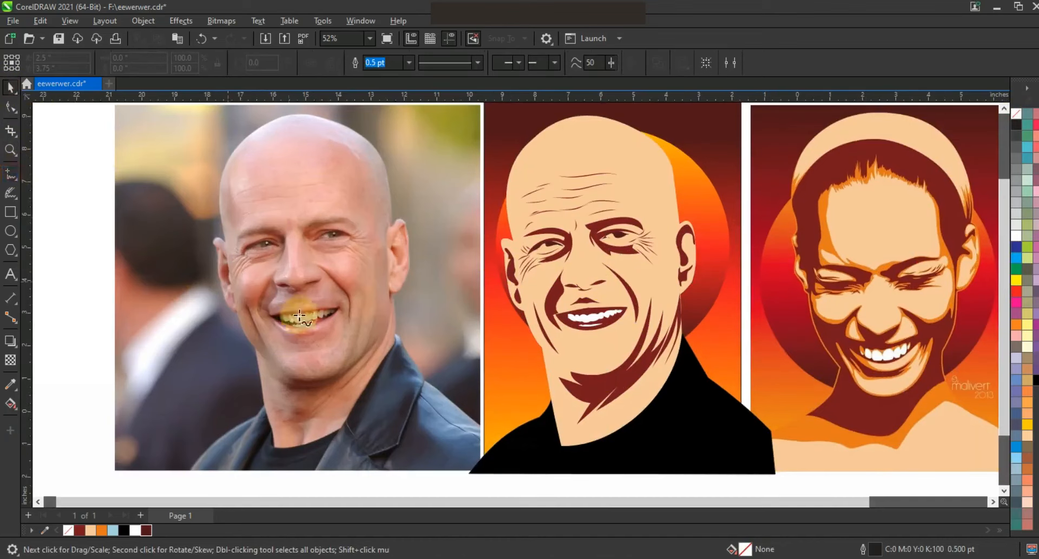
double_click(342, 314)
double_click(295, 352)
double_click(297, 343)
click(276, 325)
click(10, 108)
drag(480, 412, 225, 173)
click(204, 61)
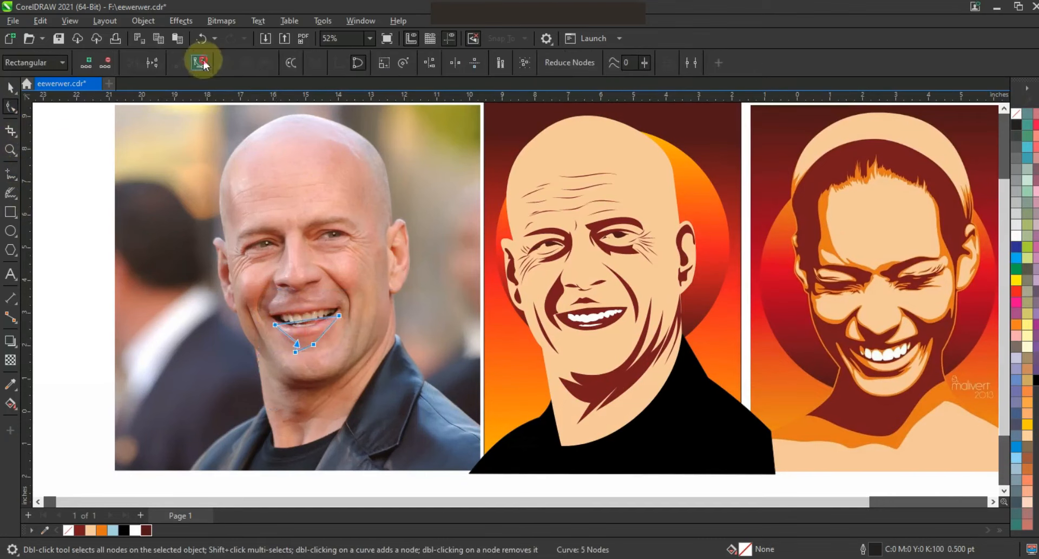
Bend the lower-lip shadow, place it under the illustration's mouth, fill it with dark red R119 G24 B32 and remove its outline.
drag(307, 323, 594, 371)
key(space)
right_click(1015, 113)
click(1013, 119)
key(F3)
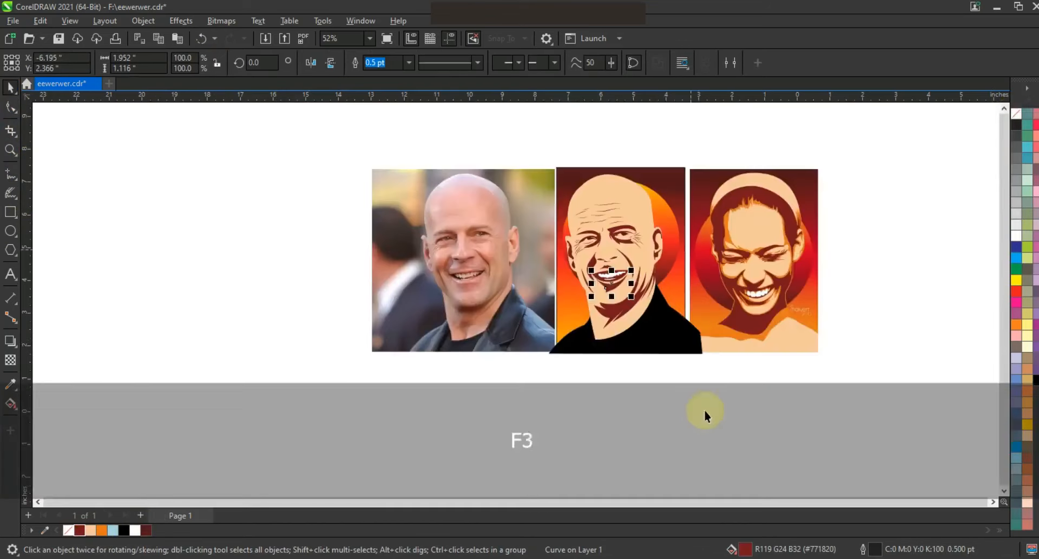
key(Escape)
Group the illustration's facial line and shadow shapes and place a copy on the empty canvas beside the reference portrait.
click(11, 150)
drag(358, 132, 890, 380)
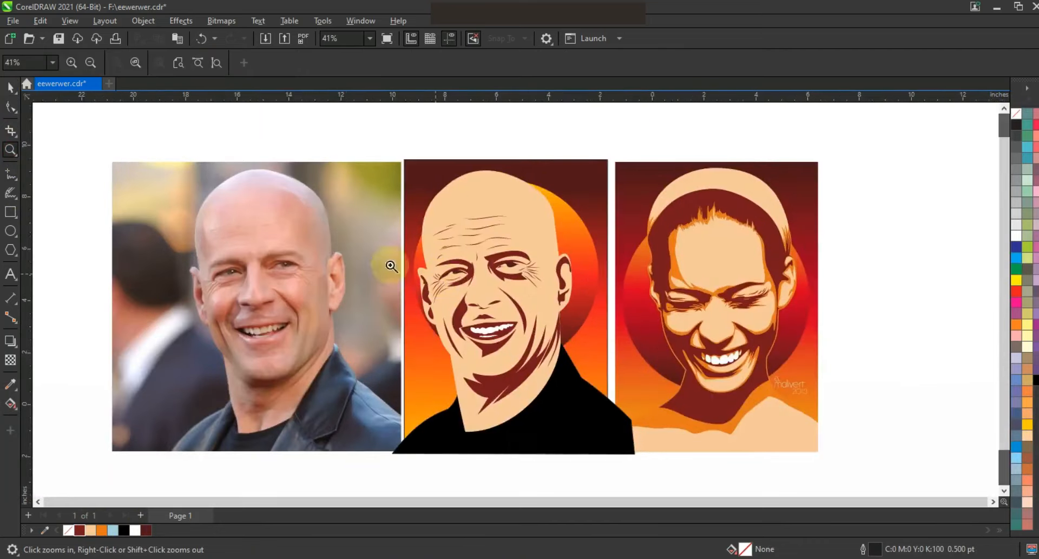
key(space)
drag(371, 129, 581, 422)
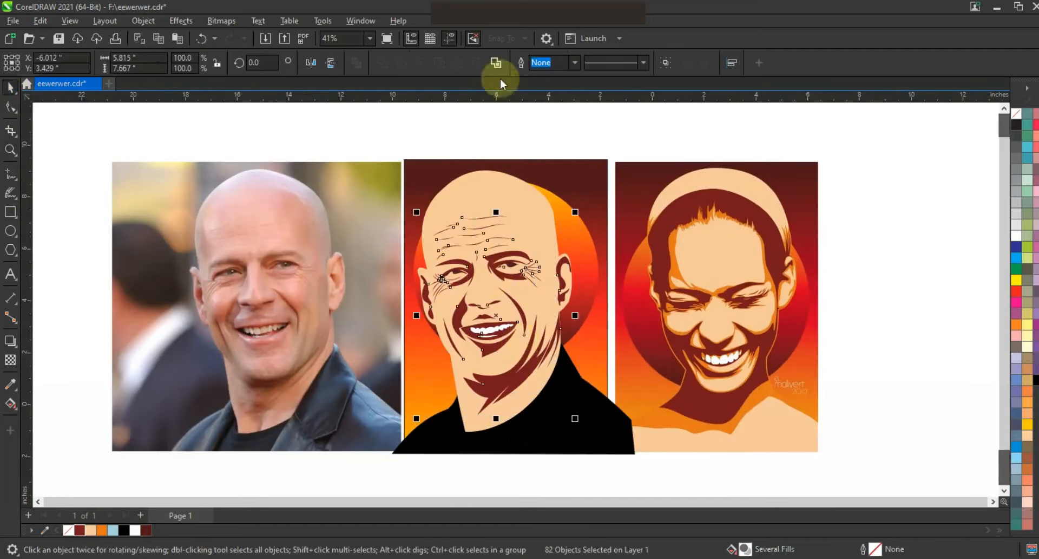
click(346, 134)
drag(544, 304, 580, 418)
key(ctrl+g)
scroll(498, 264, down, 3)
drag(497, 265, 719, 284)
right_click(718, 285)
scroll(580, 279, up, 4)
key(shift+F2)
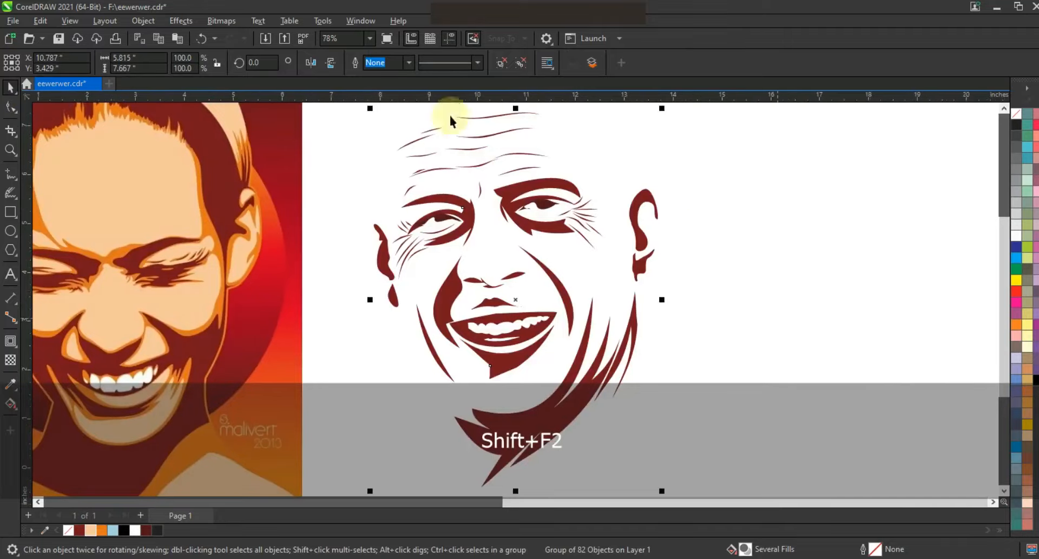
Delete the forehead wrinkles, the line between the brows and the small line above the left brow from the copied face.
drag(625, 107, 384, 185)
key(Delete)
click(482, 192)
key(Delete)
click(414, 187)
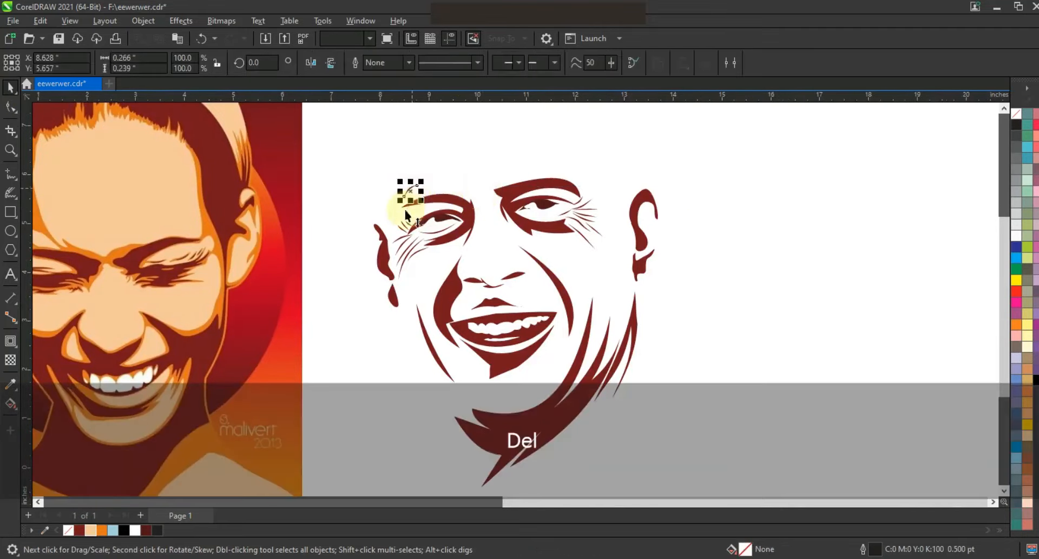
key(Delete)
Delete the fine wrinkle lines around the outer corners of both eyes in the copied face.
drag(387, 211, 431, 272)
key(Delete)
click(416, 249)
key(Delete)
drag(607, 187, 552, 253)
key(Delete)
Weld the remaining copied face shapes into one curve and give it no fill and a black outline.
mouse_move(714, 151)
mouse_down()
mouse_move(520, 358)
mouse_move(388, 472)
mouse_move(331, 465)
mouse_move(327, 474)
mouse_up()
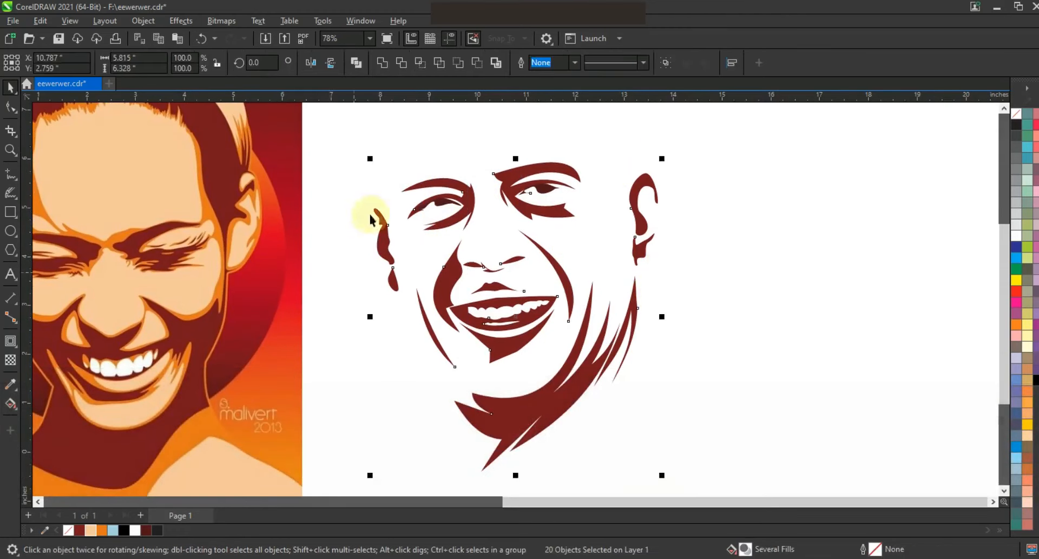
click(381, 62)
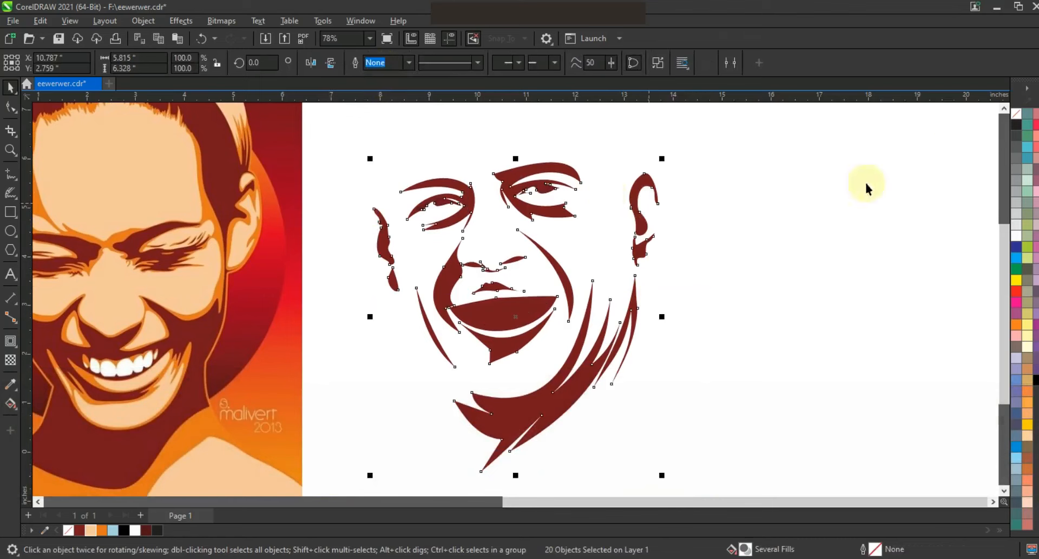
click(1016, 114)
right_click(1016, 123)
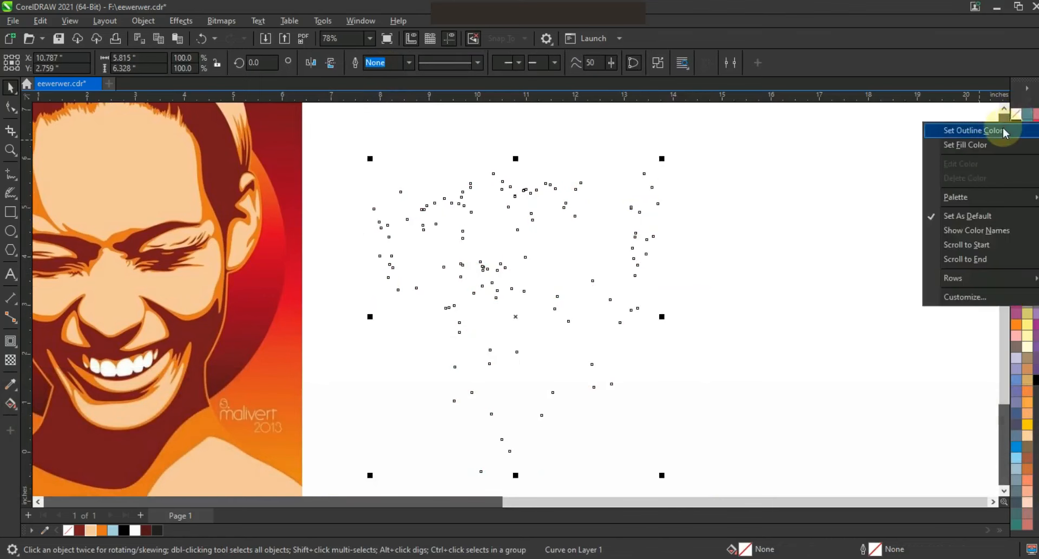
click(1004, 130)
Add a one-step outward contour with a 0.053-inch offset around the outlined face curve.
click(10, 342)
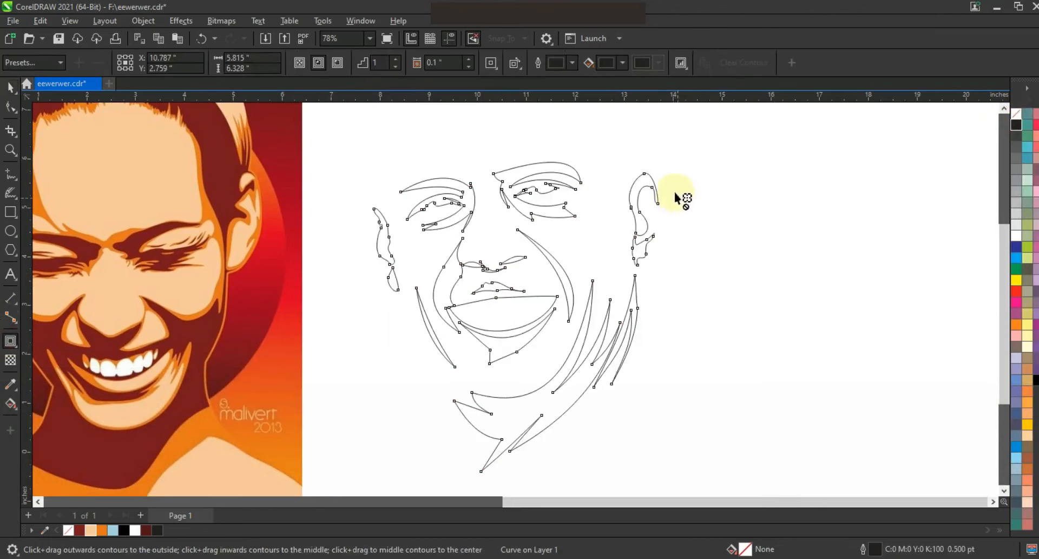
drag(655, 179, 661, 174)
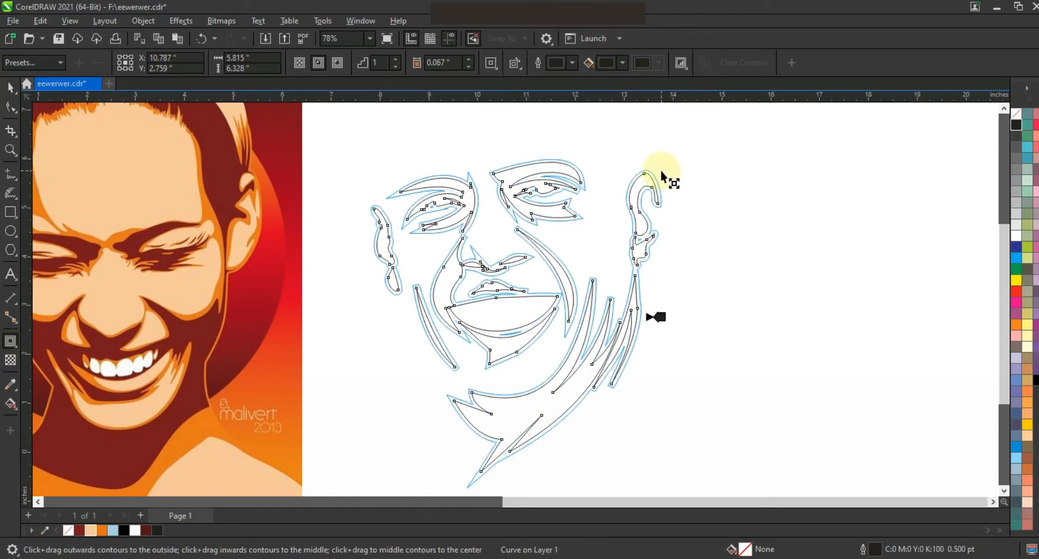
drag(661, 171, 655, 170)
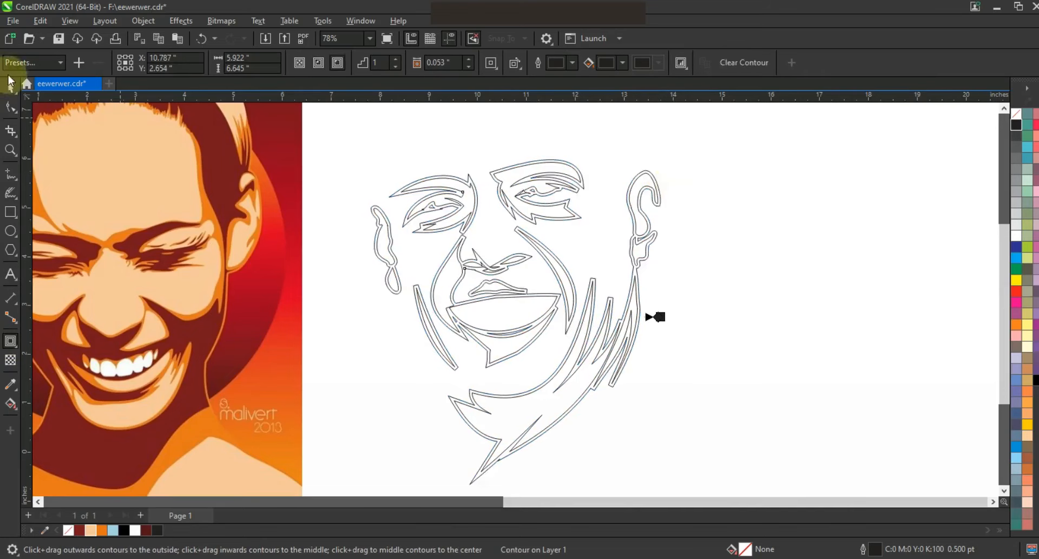
Break the contour apart from the face curve and delete the original inner curve.
click(10, 86)
click(142, 20)
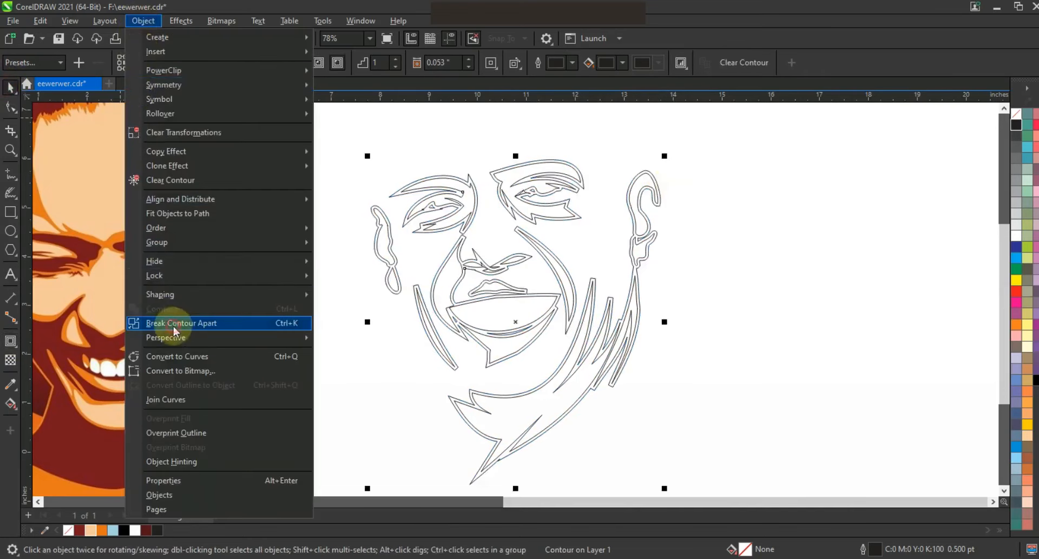
click(217, 320)
click(715, 271)
click(635, 298)
key(Delete)
Fill the remaining contour curve with orange R230 G117 B25.
click(632, 292)
key(F3)
key(F3)
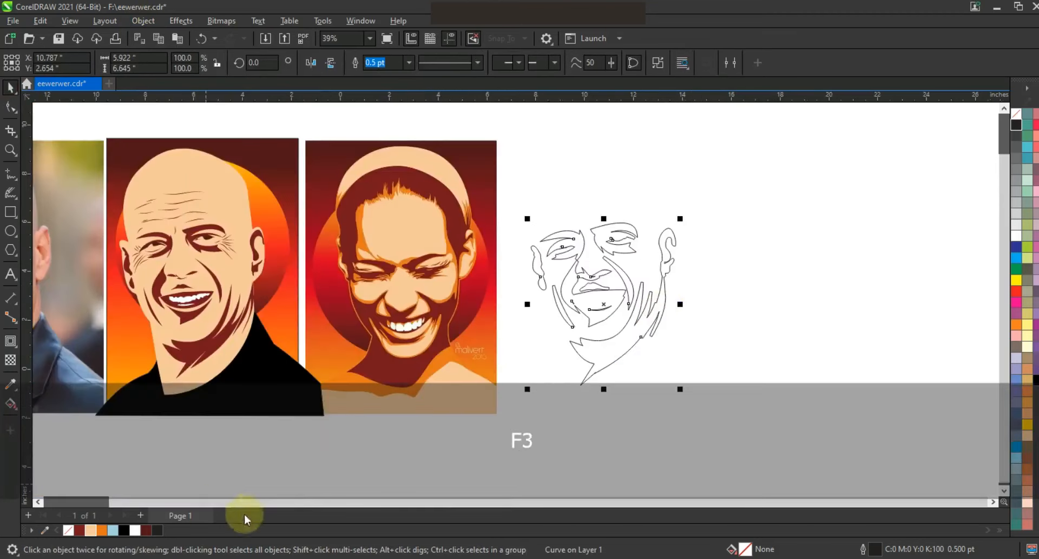
click(101, 530)
click(466, 483)
Group the illustration's facial shapes, bring the group to the front and centre the orange contour curve on it.
drag(278, 357, 283, 384)
key(ctrl+g)
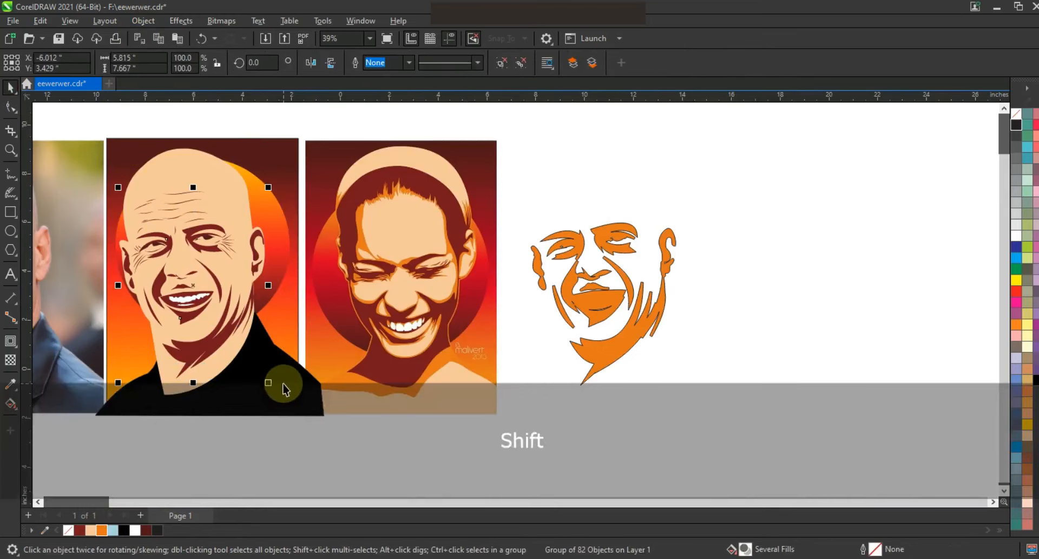
click(600, 299)
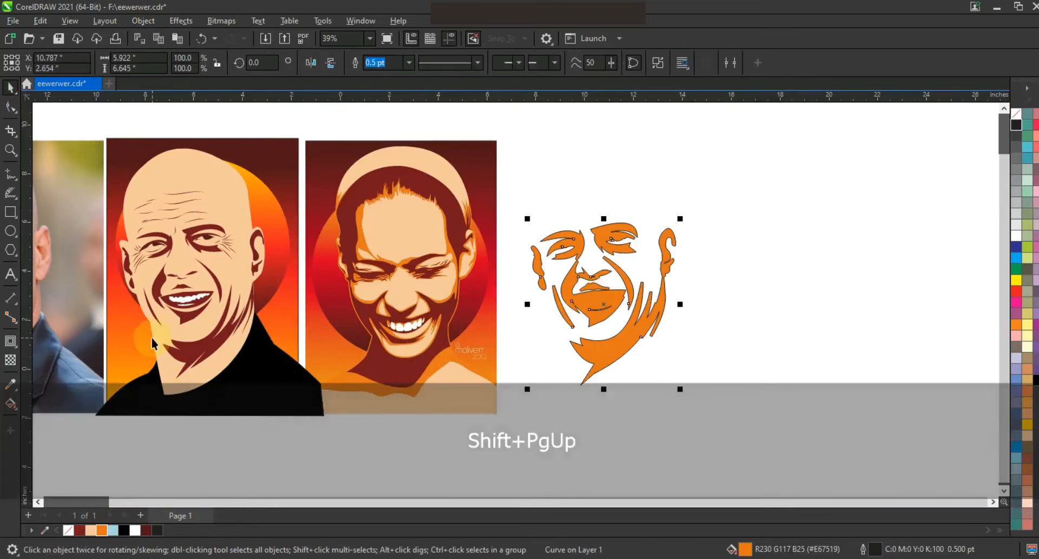
shift+click(188, 321)
key(c)
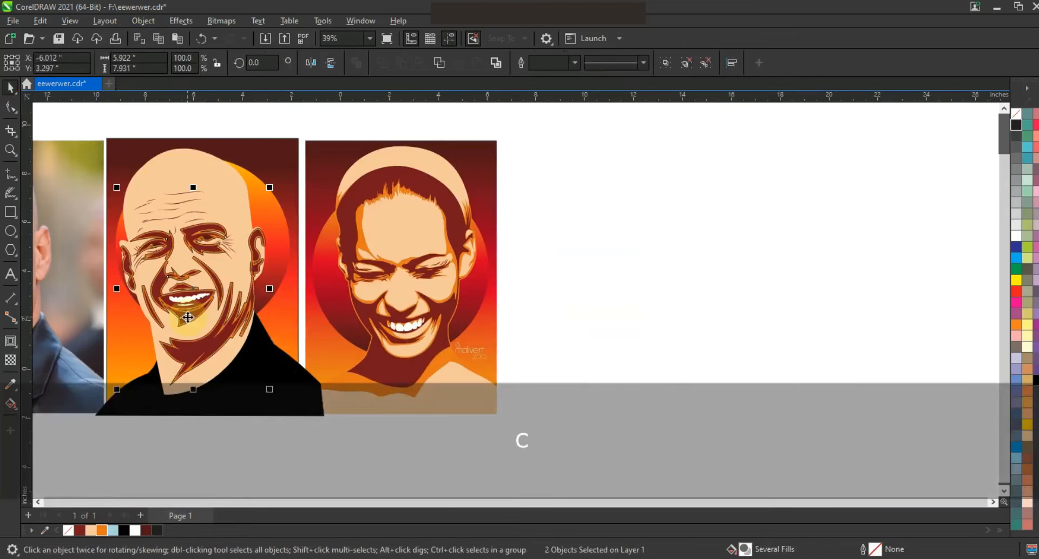
Remove the black outline from the orange contour on the illustrated face.
right_click(1014, 117)
click(990, 128)
click(796, 208)
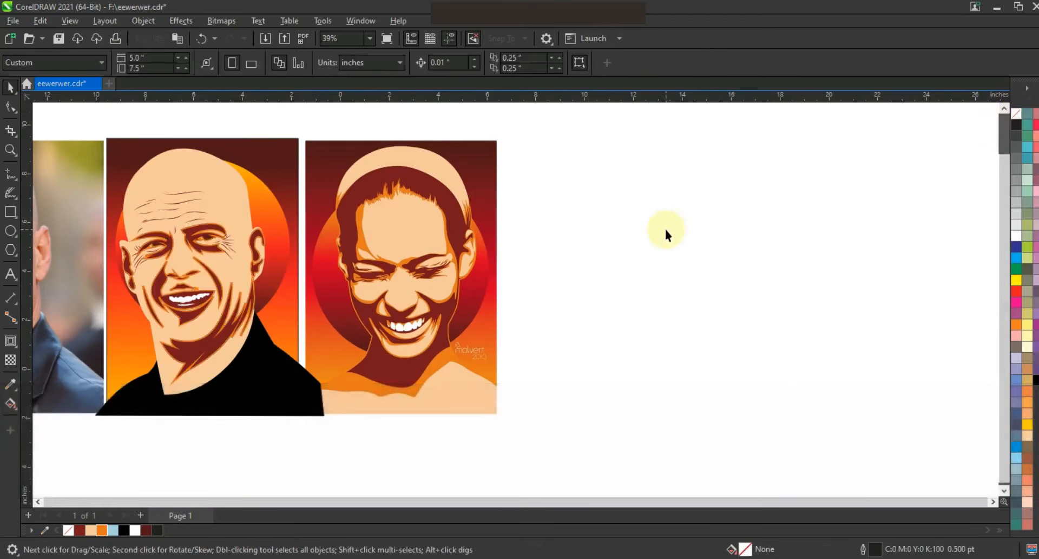
key(Escape)
Move the original portrait photo to the left, leaving a gap between it and the illustration.
scroll(666, 233, down, 2)
drag(221, 163, 628, 320)
key(F3)
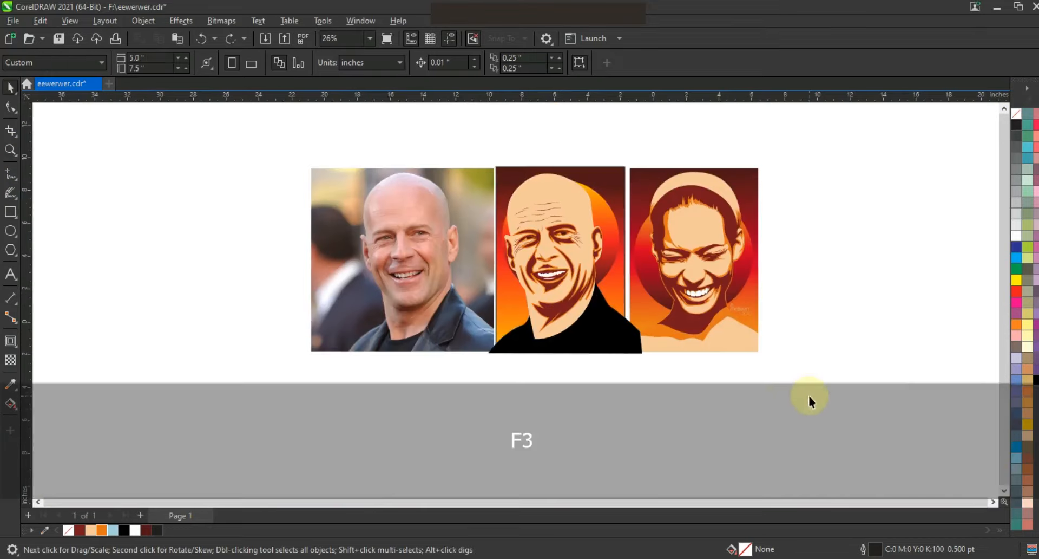
drag(320, 211, 261, 144)
click(615, 362)
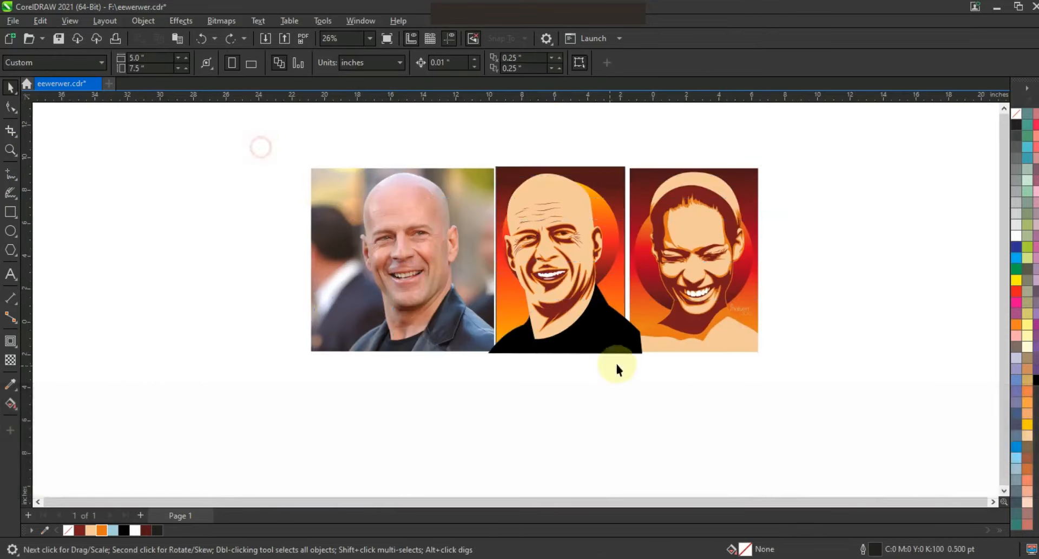
click(408, 257)
drag(408, 258, 368, 246)
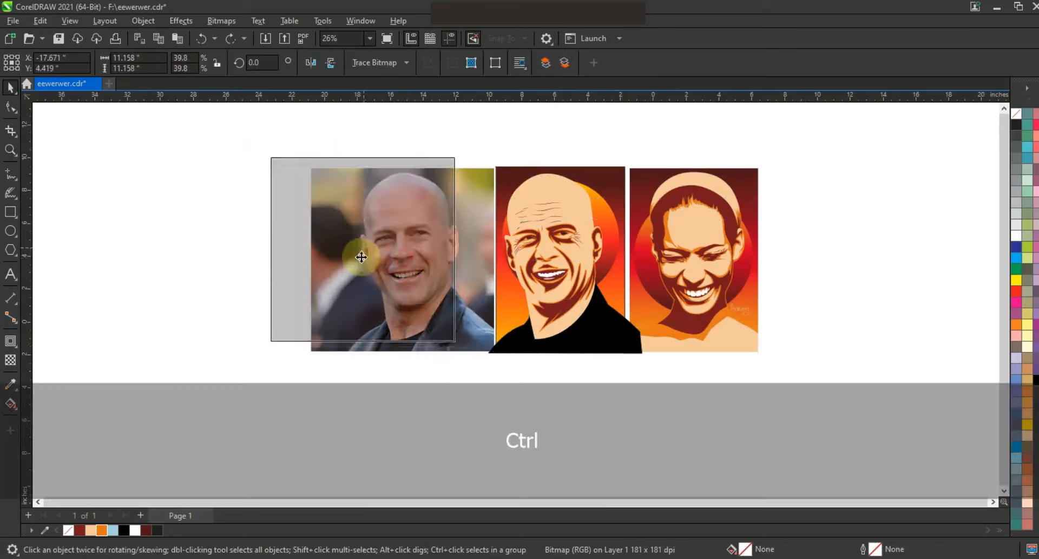
PowerClip the illustrated man and the circle behind him inside the gradient background rectangle.
click(475, 200)
drag(490, 173, 645, 369)
shift+click(611, 332)
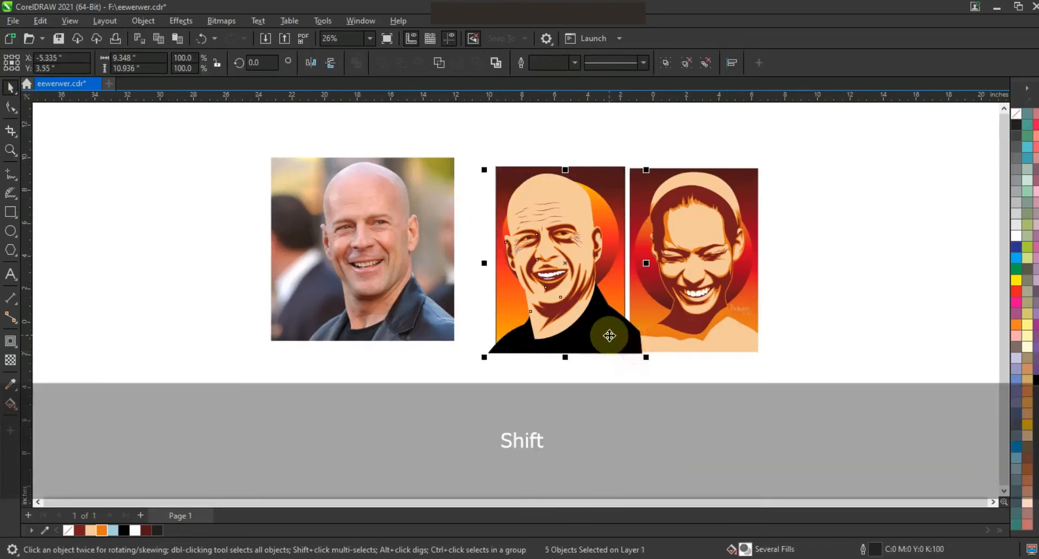
right_click(616, 338)
click(662, 366)
click(615, 192)
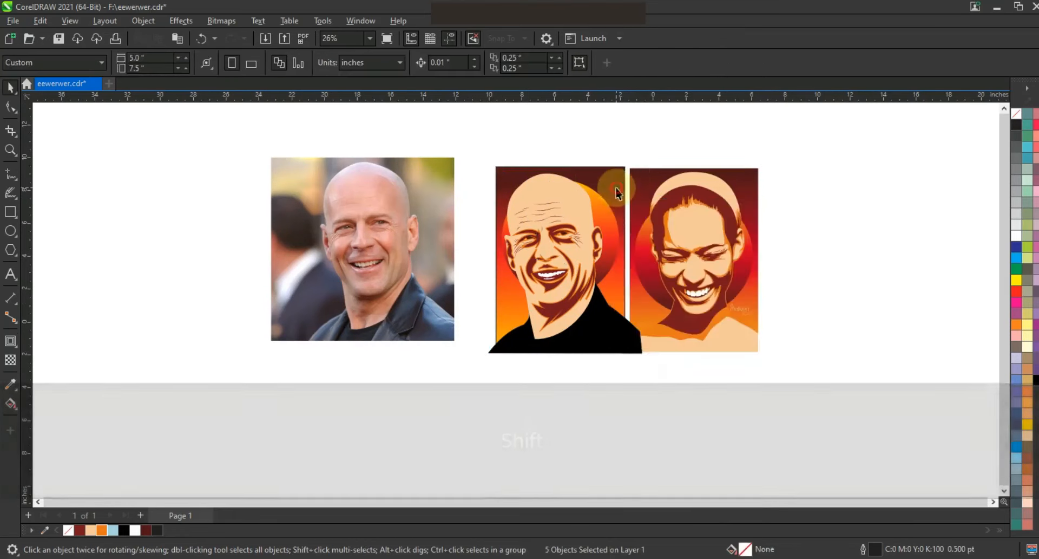
Examine the clipped poster beside the reference portrait in an enlarged view.
drag(503, 190, 473, 132)
key(shift+F2)
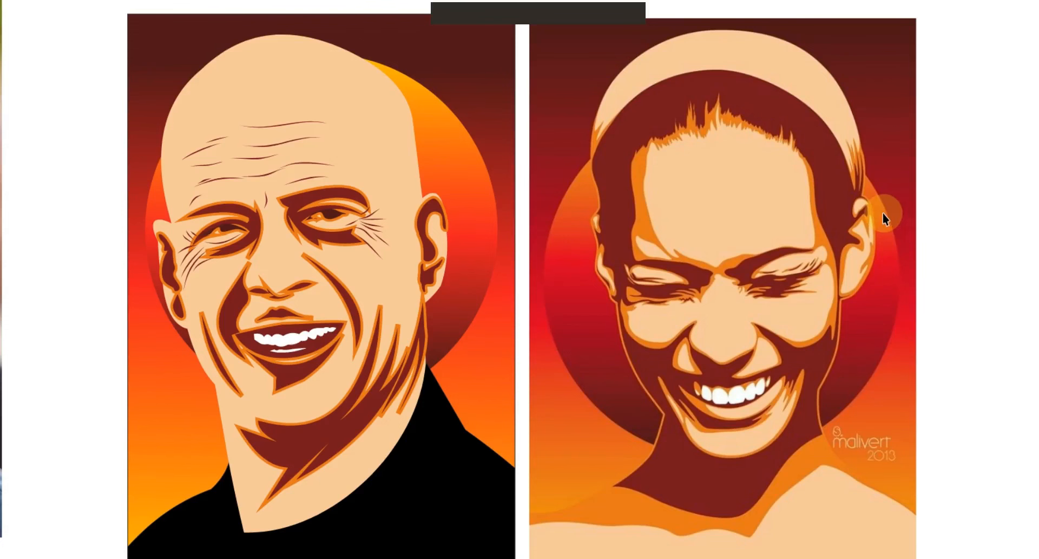
key(F3)
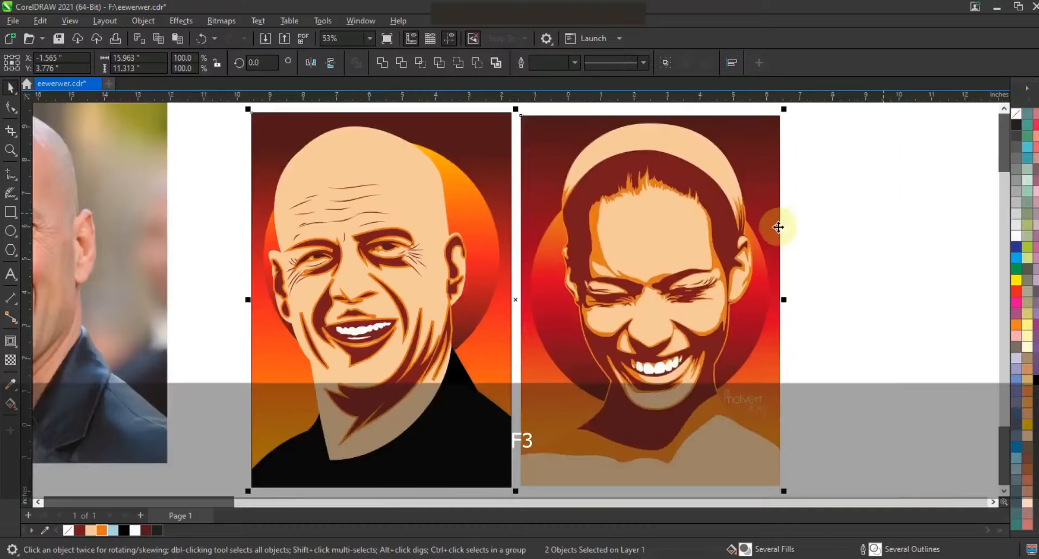